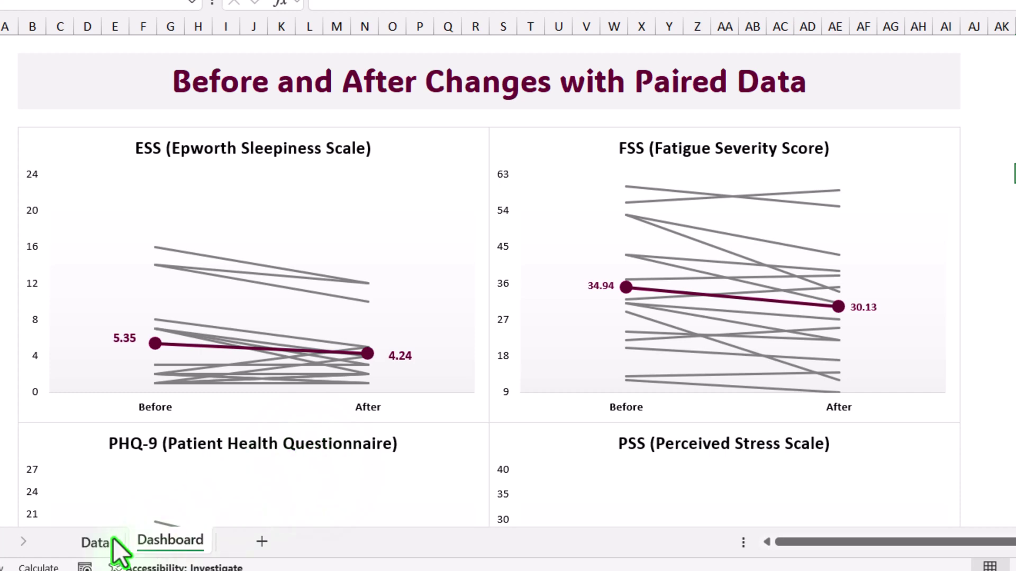
Switch to the Data sheet holding the ESS, FSS, PSS and PHQ Before/After tables.
left_click(95, 542)
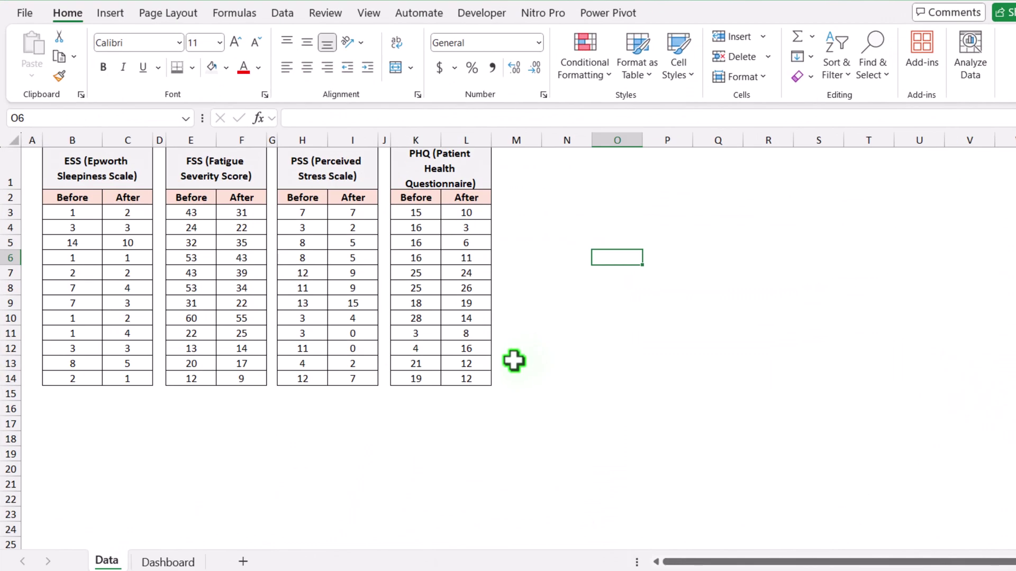
Fill row 15 under the Before/After columns with AVERAGE results.
left_click(66, 392)
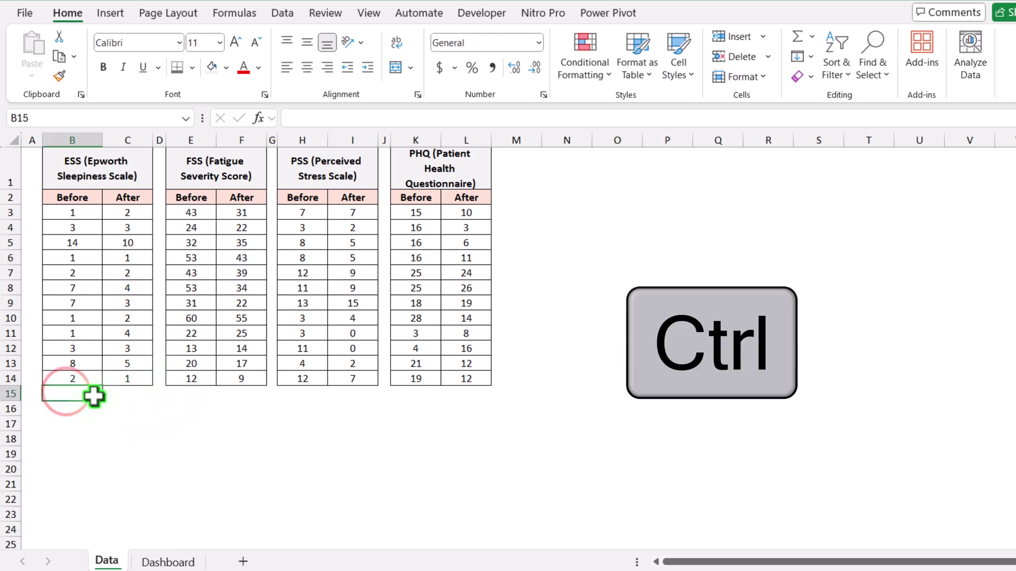
left_click(119, 397, "ctrl")
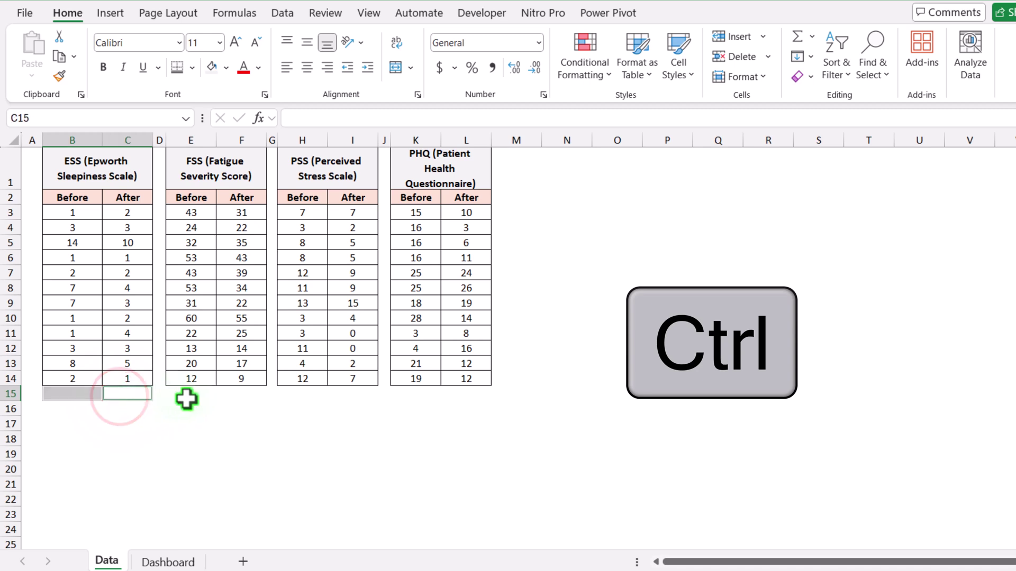
left_click_drag(186, 394, 462, 398, "ctrl")
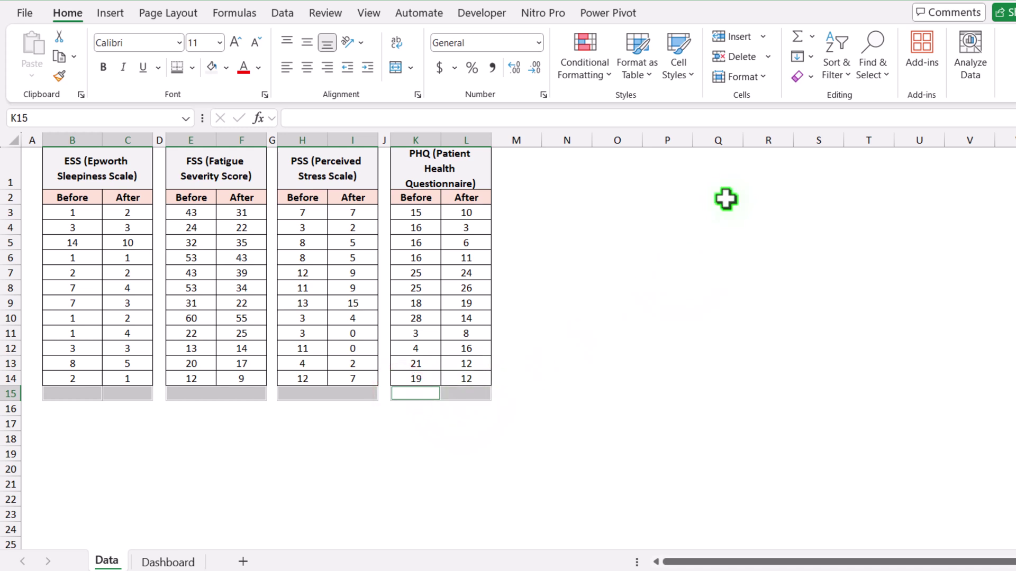
left_click(810, 34)
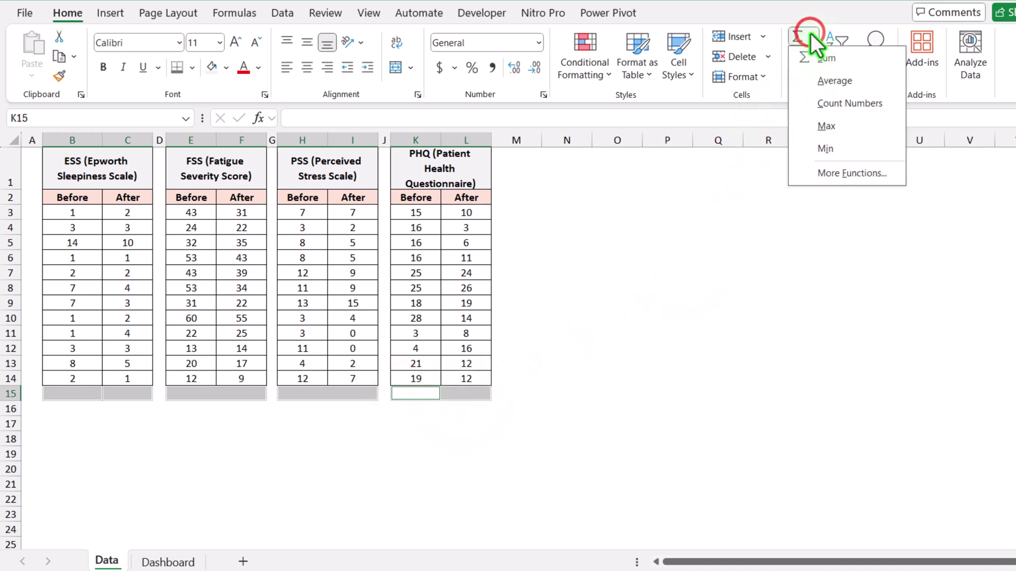
left_click(821, 81)
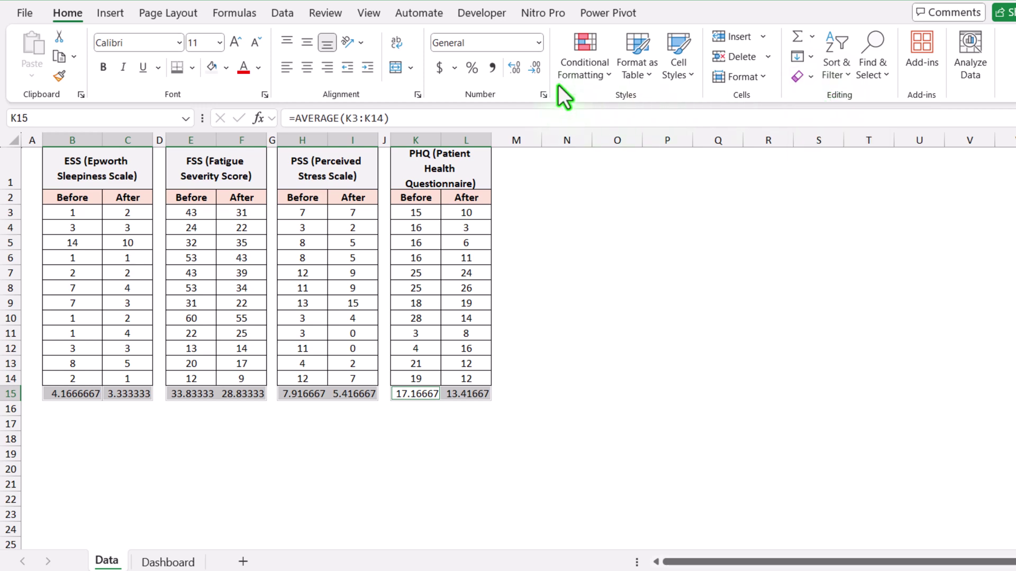
Format the average row with two decimals, centred, with a thick bottom border and fill.
left_click(538, 42)
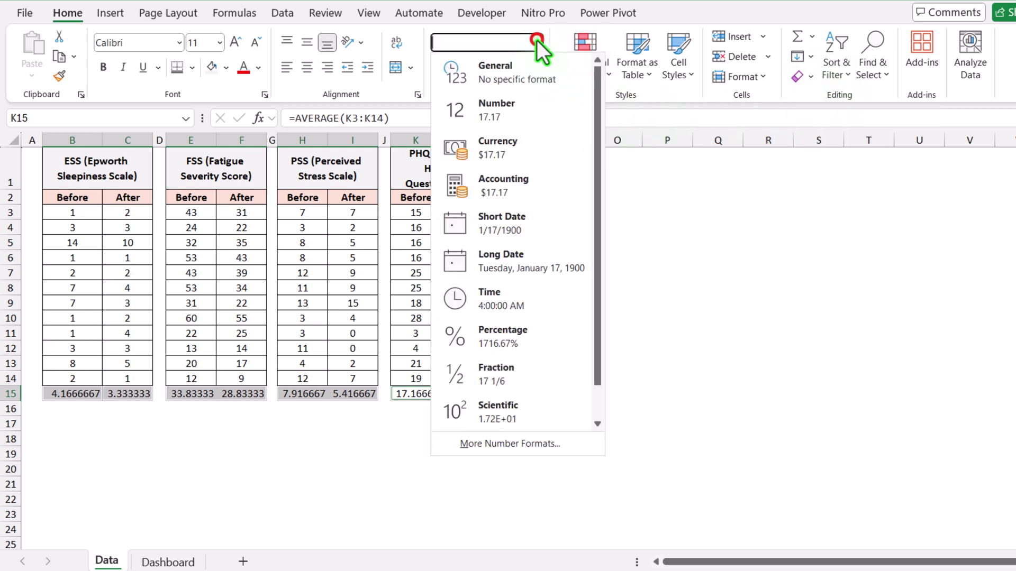
left_click(516, 110)
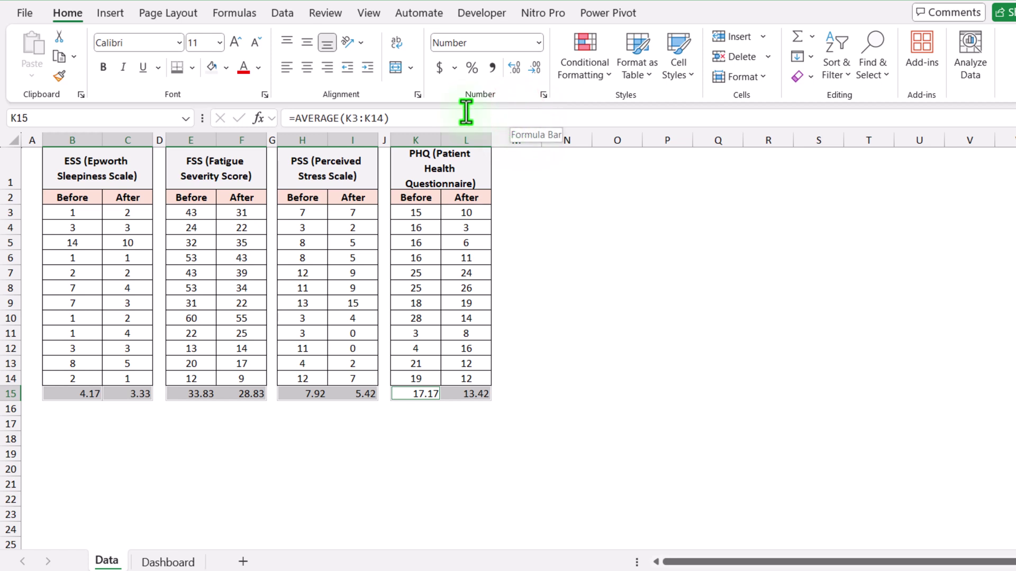
left_click(306, 67)
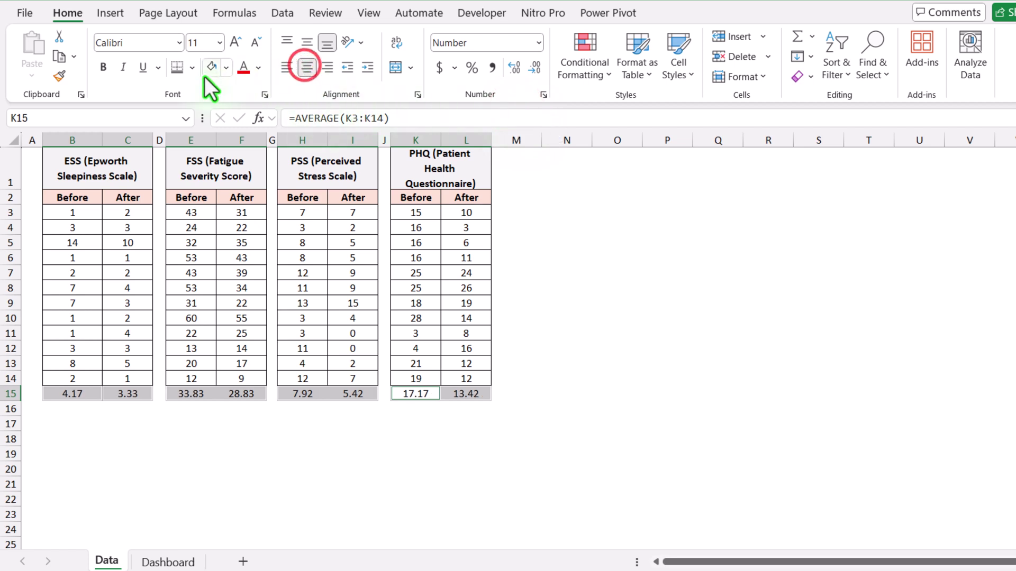
left_click(178, 67)
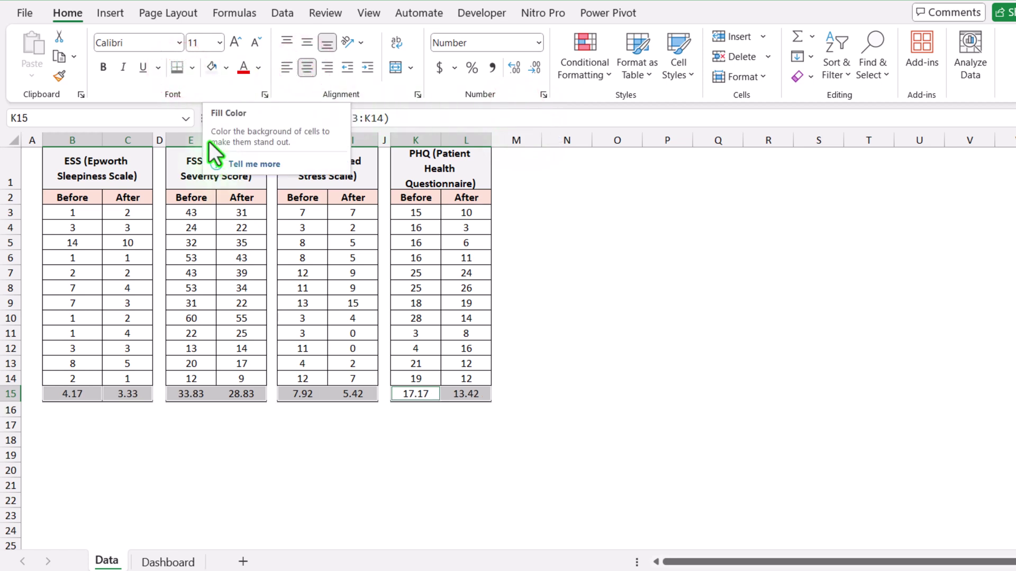
left_click(212, 67)
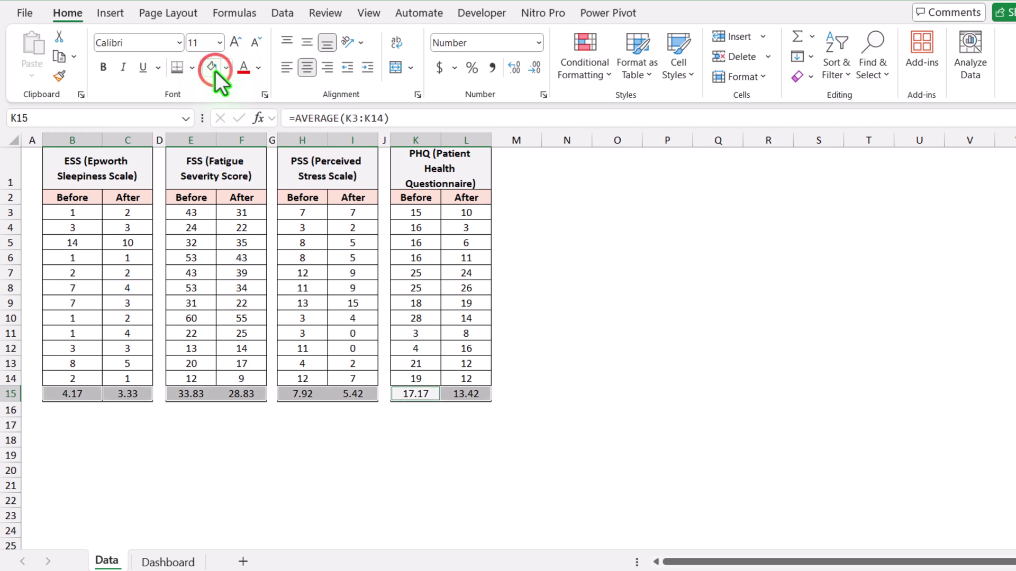
left_click(557, 323)
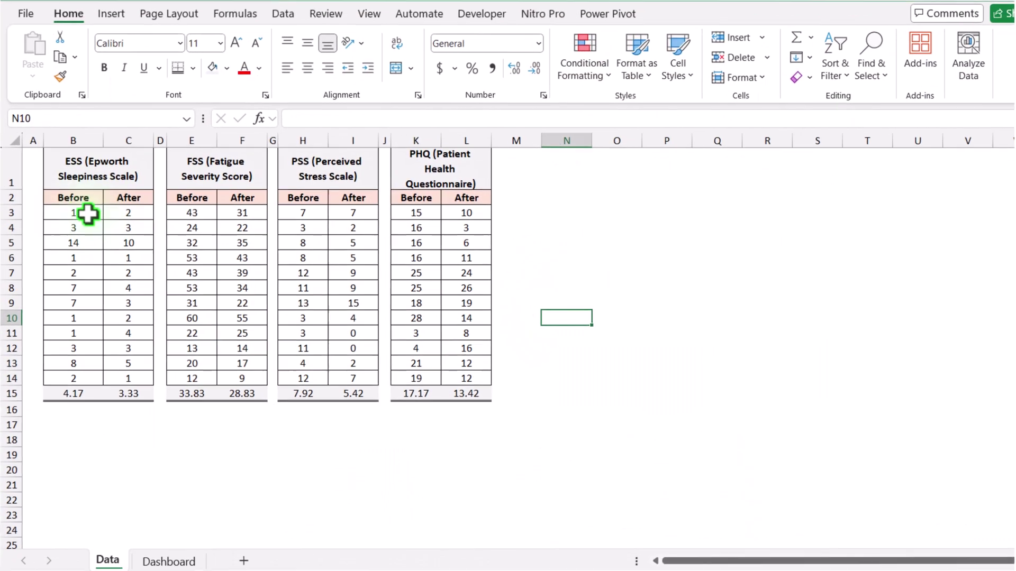
Insert a line chart of ESS data B2:C14 with Before and After on the x-axis.
left_click_drag(76, 200, 129, 393)
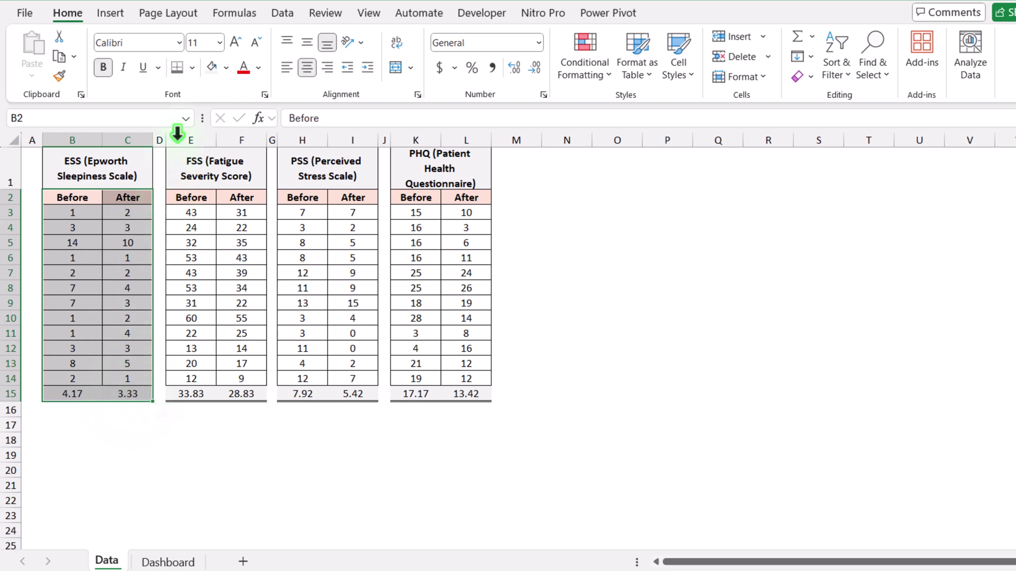
left_click(117, 14)
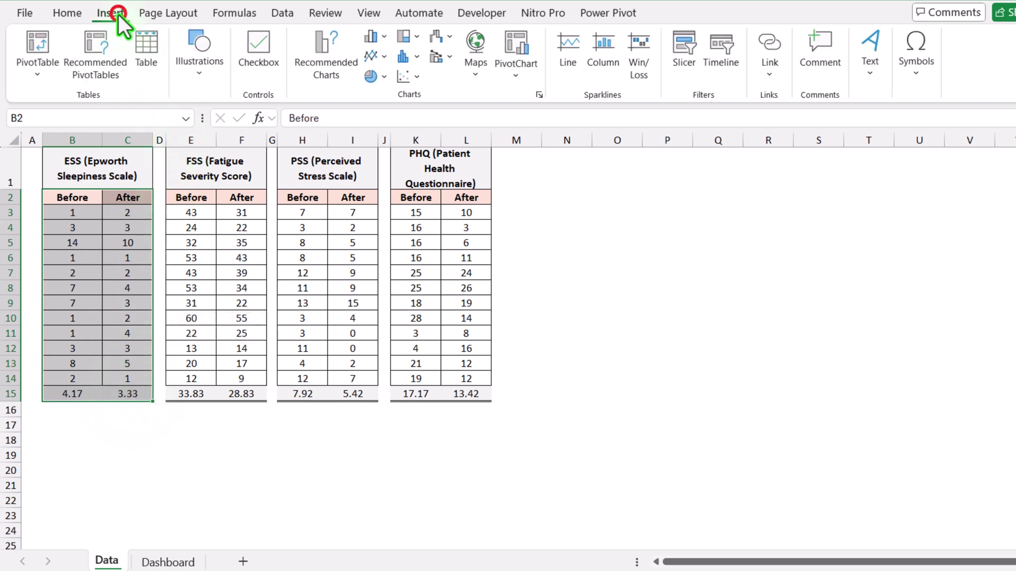
left_click(333, 72)
left_click(398, 80)
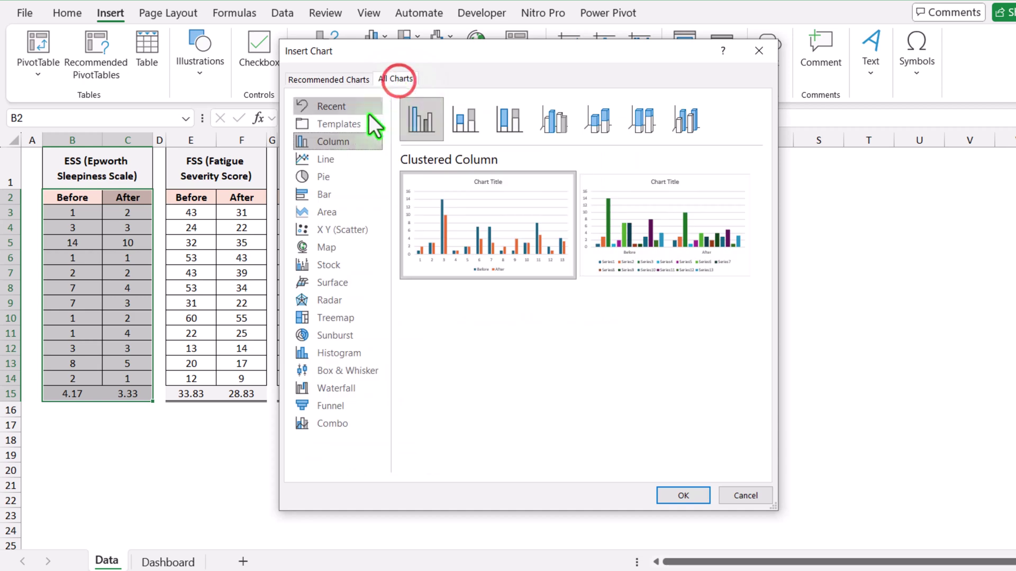
left_click(347, 155)
mouse_move(652, 246)
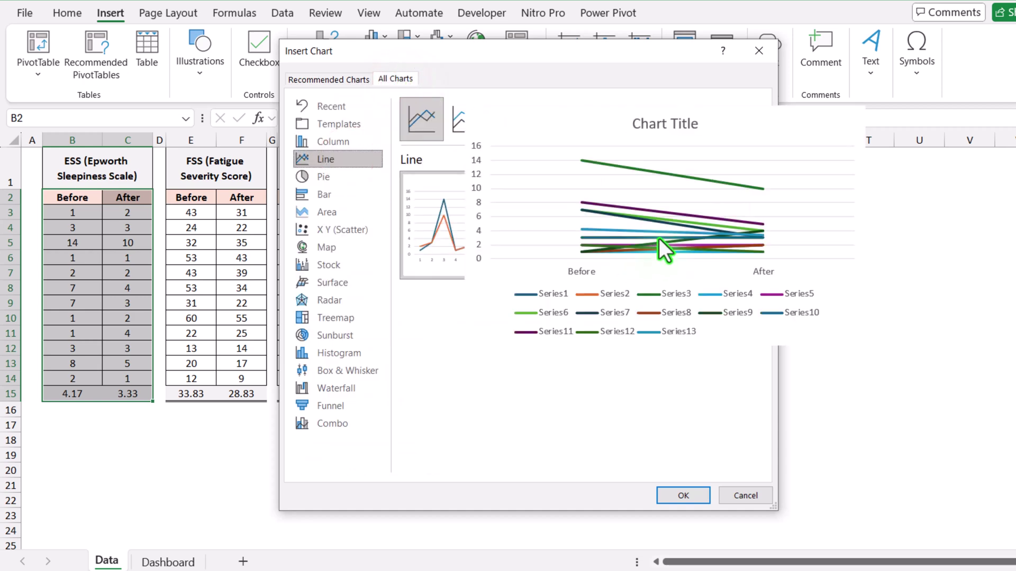
left_click(659, 238)
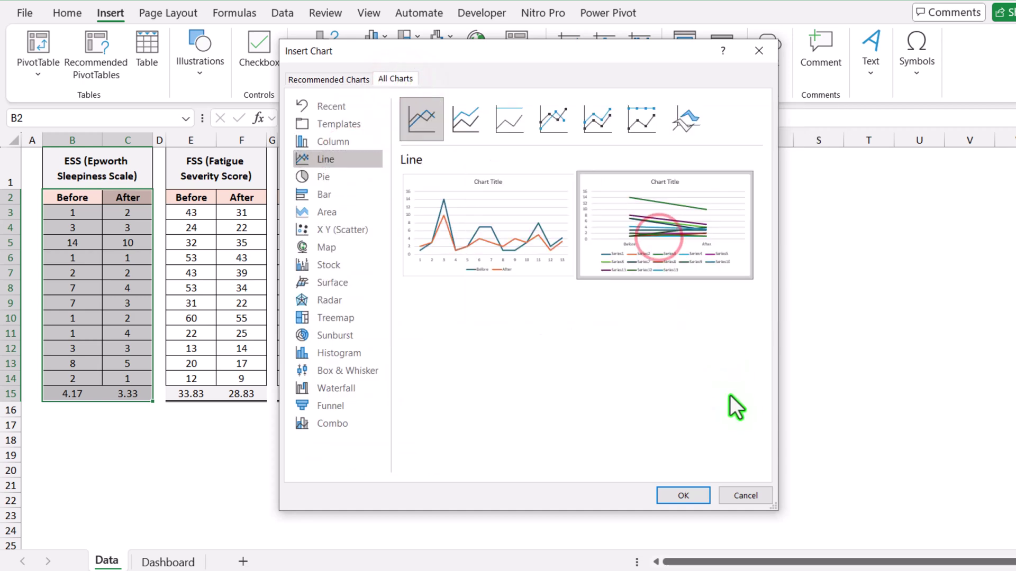
left_click(696, 500)
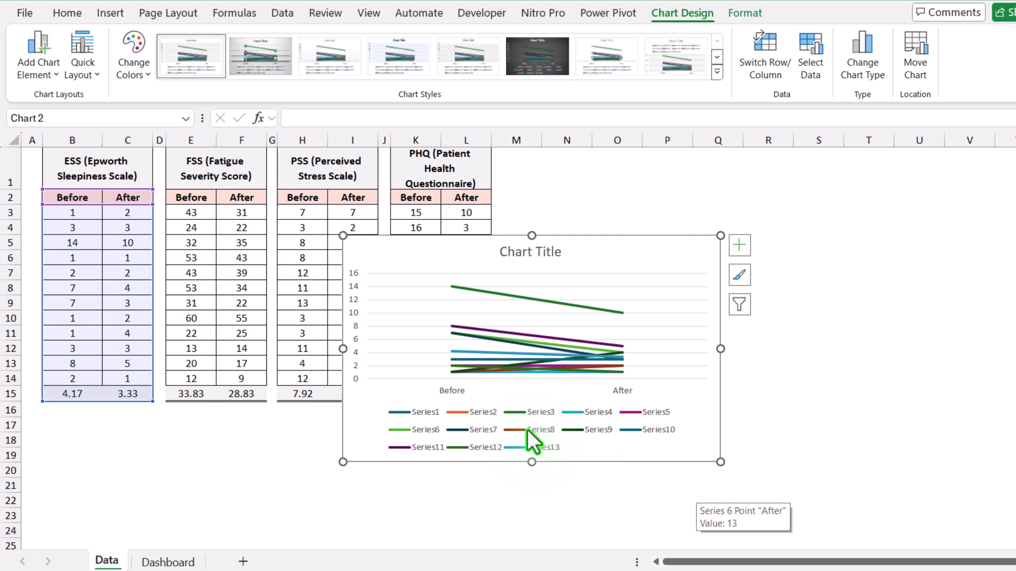
Delete the ESS chart legend and apply the third chart style with a shaded plot area.
left_click(527, 430)
key("Delete")
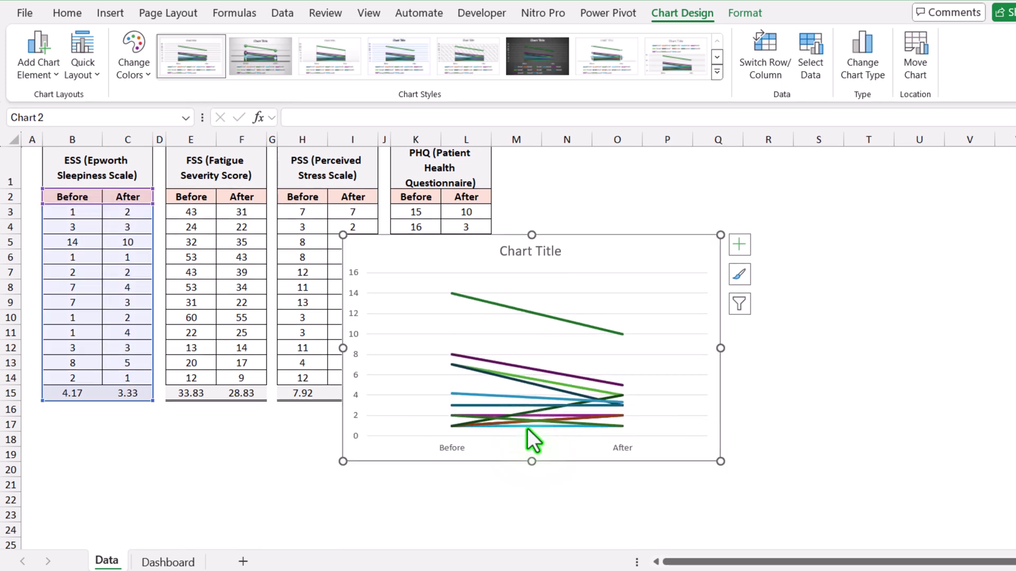
left_click(315, 58)
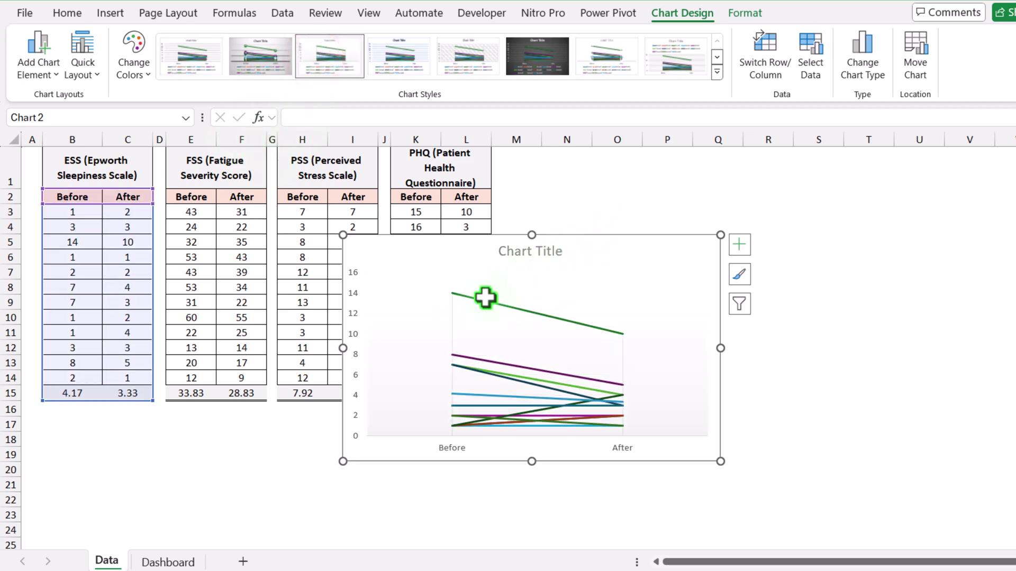
left_click(453, 320)
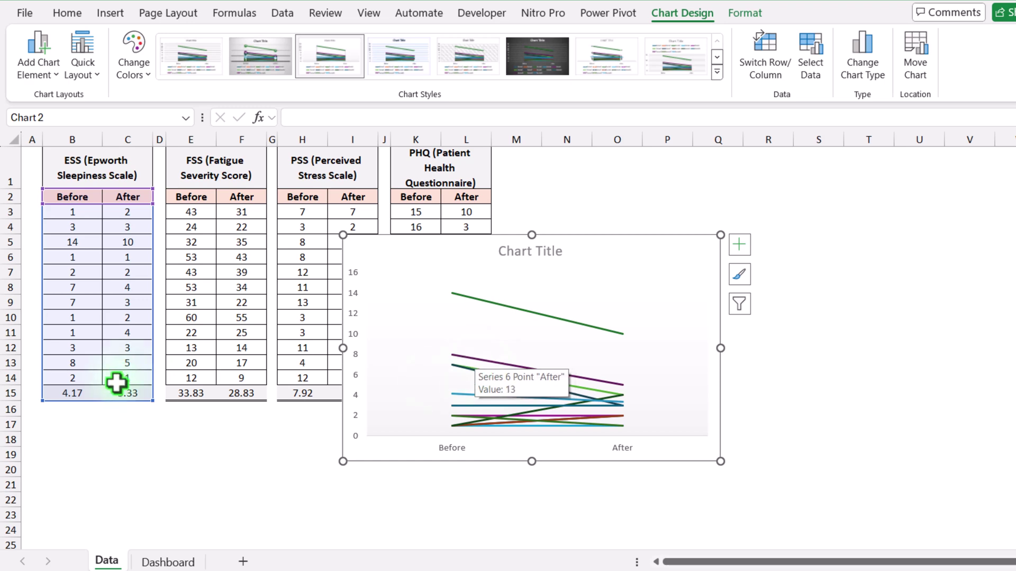
left_click(752, 13)
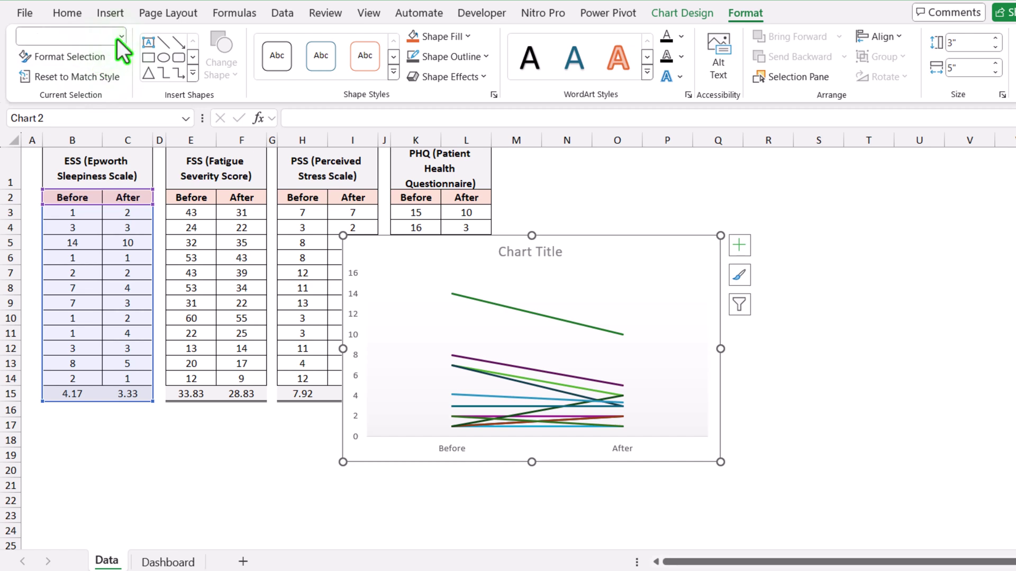
Turn the Series 1 patient line gray and select Series 2.
left_click(121, 37)
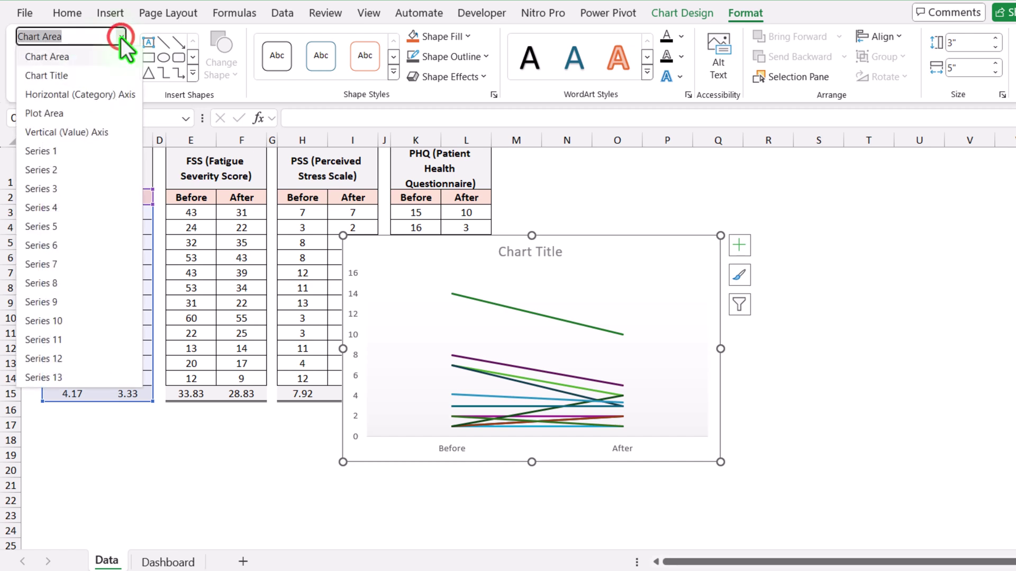
left_click(94, 152)
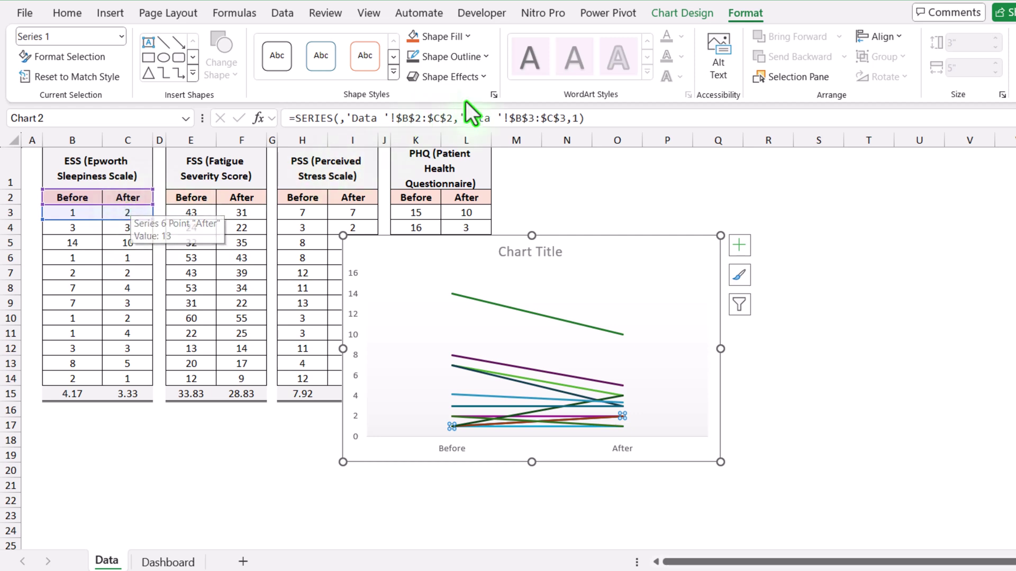
left_click(487, 57)
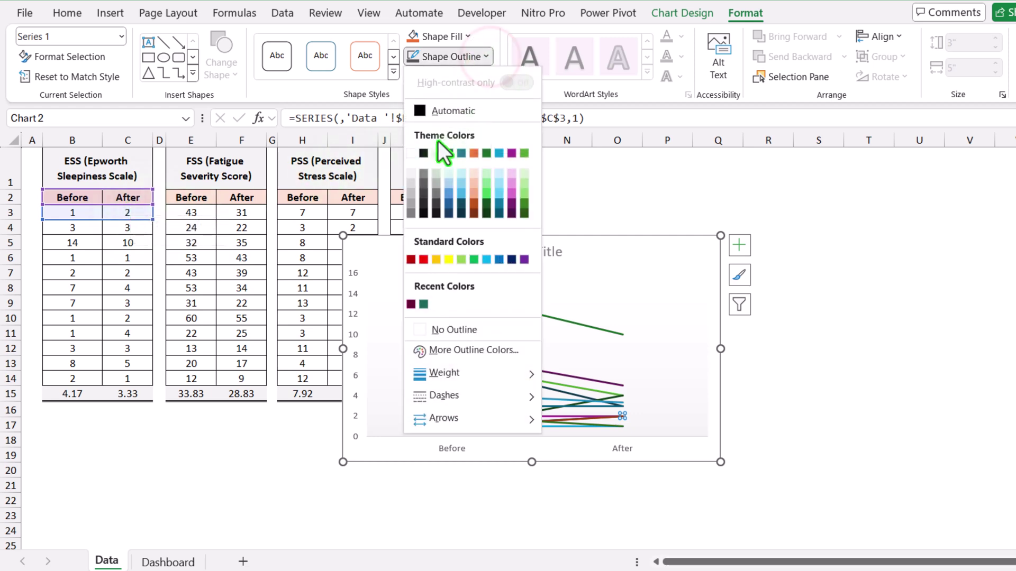
left_click(423, 173)
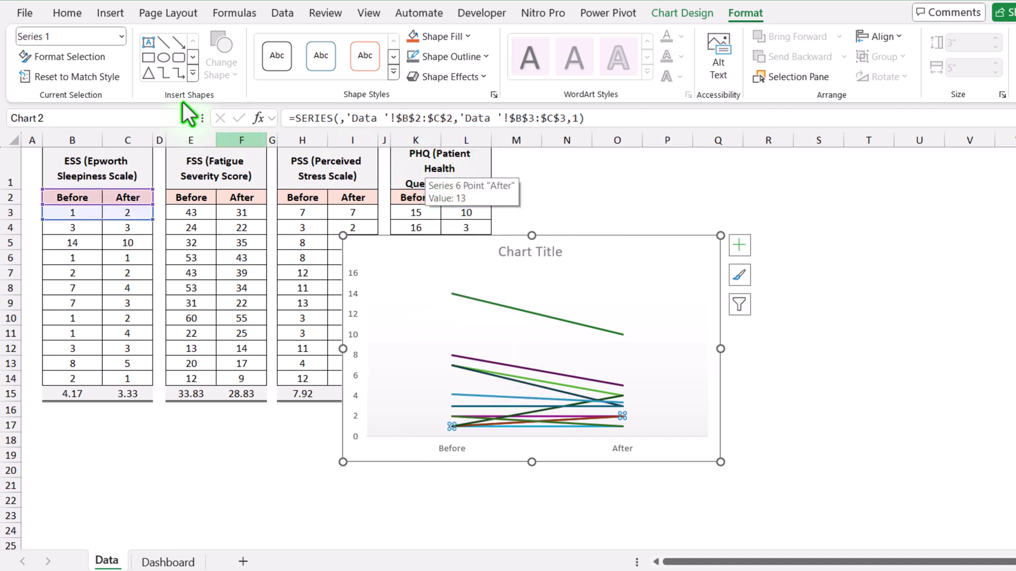
left_click(122, 36)
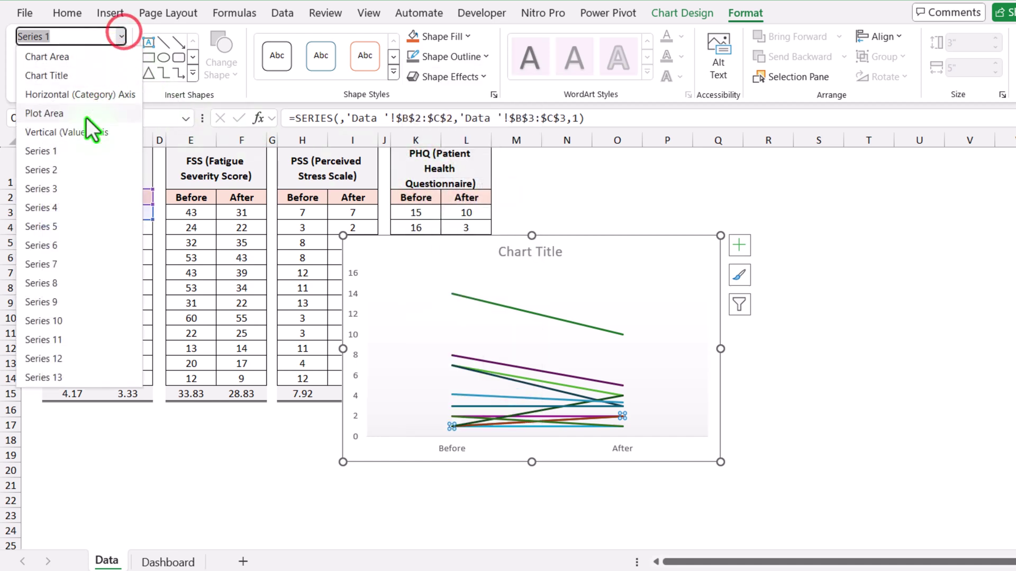
left_click(74, 170)
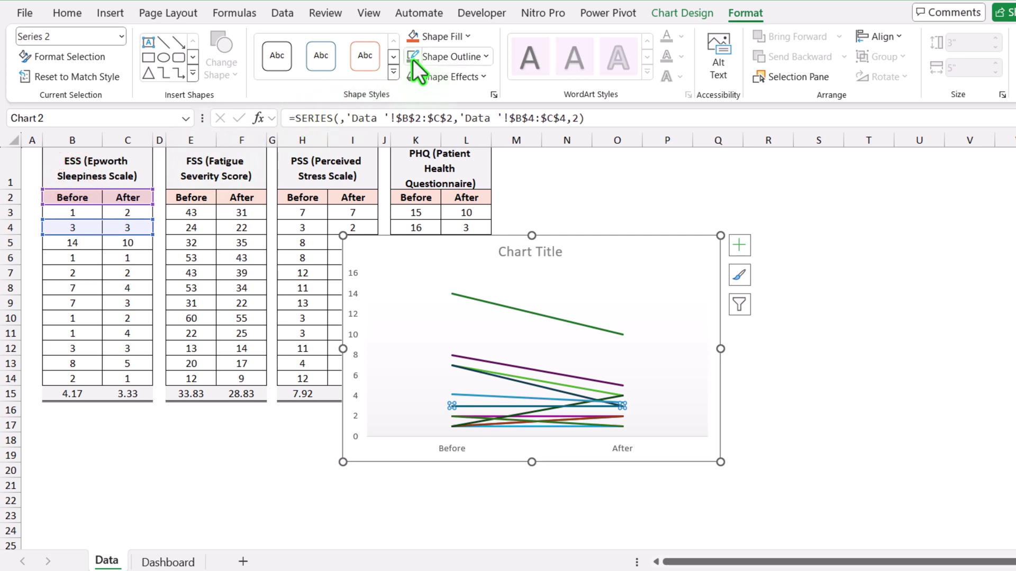
Gray out the remaining patient lines through Series 12, then select the average Series 13.
left_click(122, 36)
left_click(69, 189)
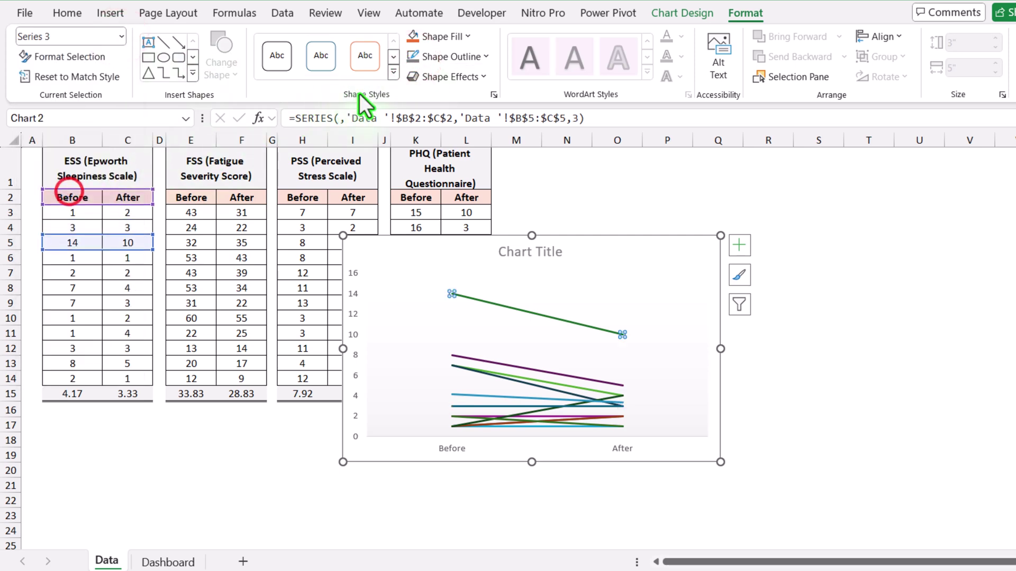
left_click(122, 36)
left_click(41, 246)
left_click(79, 283)
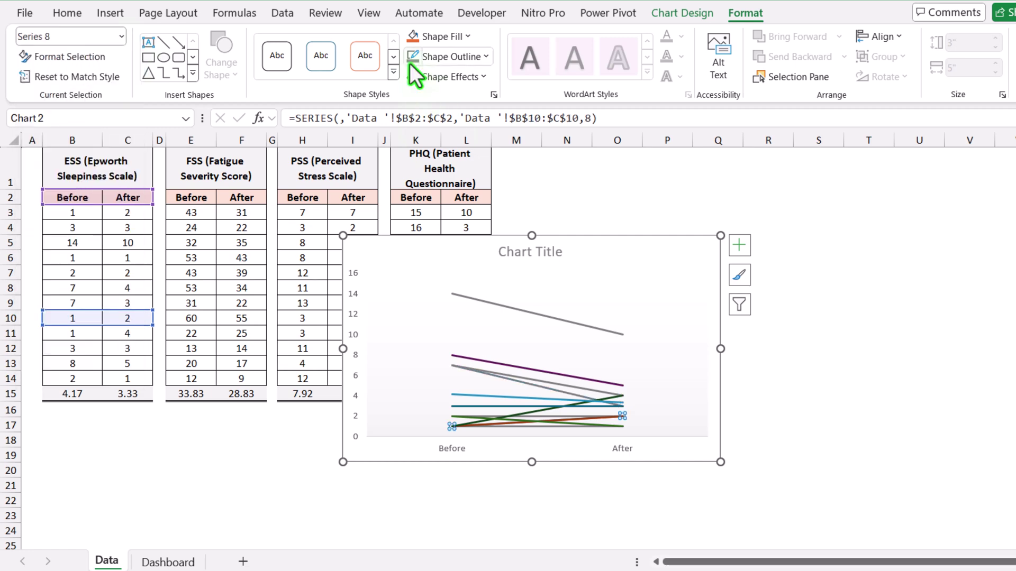
left_click(122, 36)
left_click(80, 302)
left_click(121, 36)
left_click(79, 321)
left_click(122, 36)
left_click(79, 340)
left_click(122, 36)
left_click(77, 358)
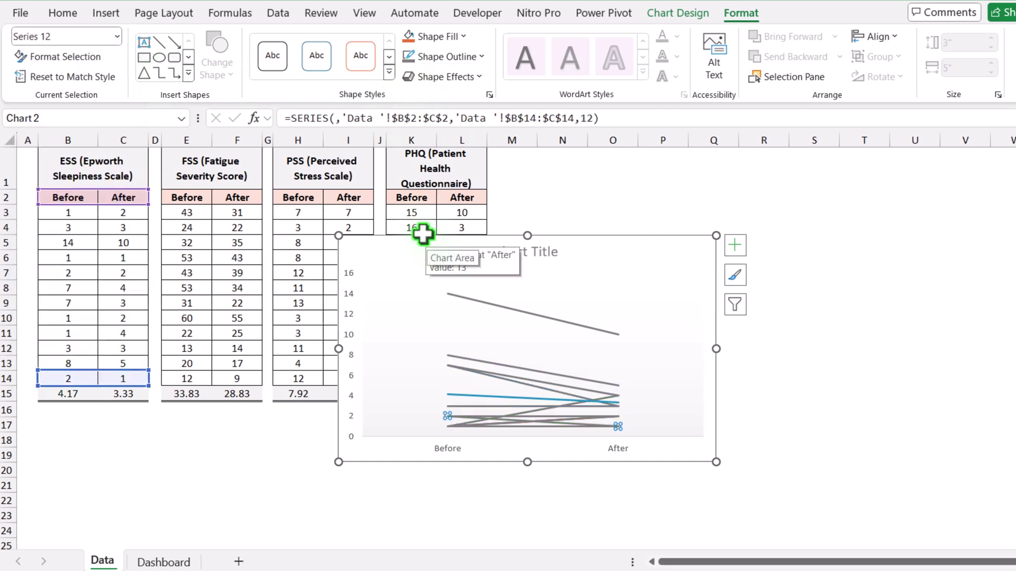
left_click(118, 37)
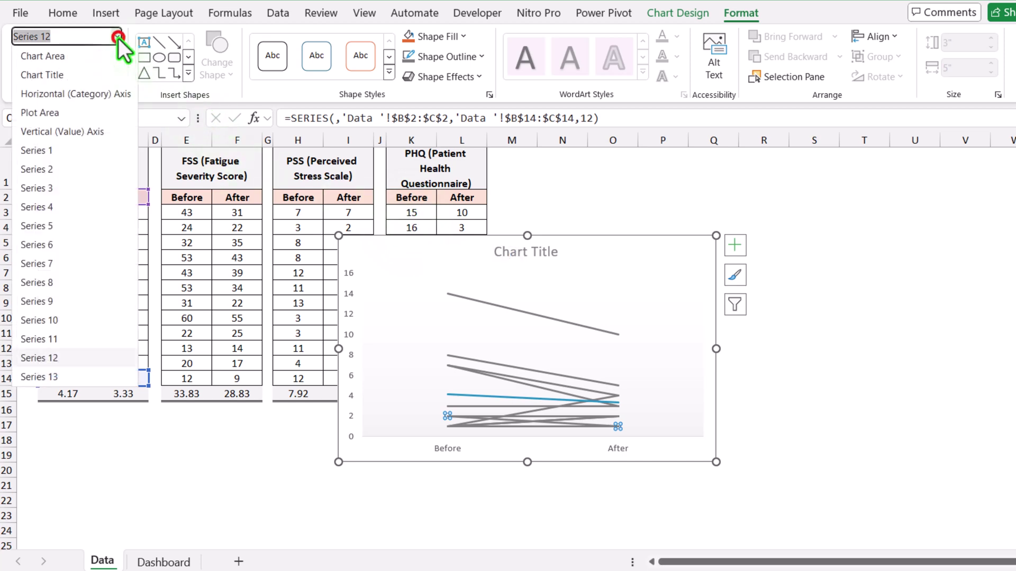
left_click(84, 378)
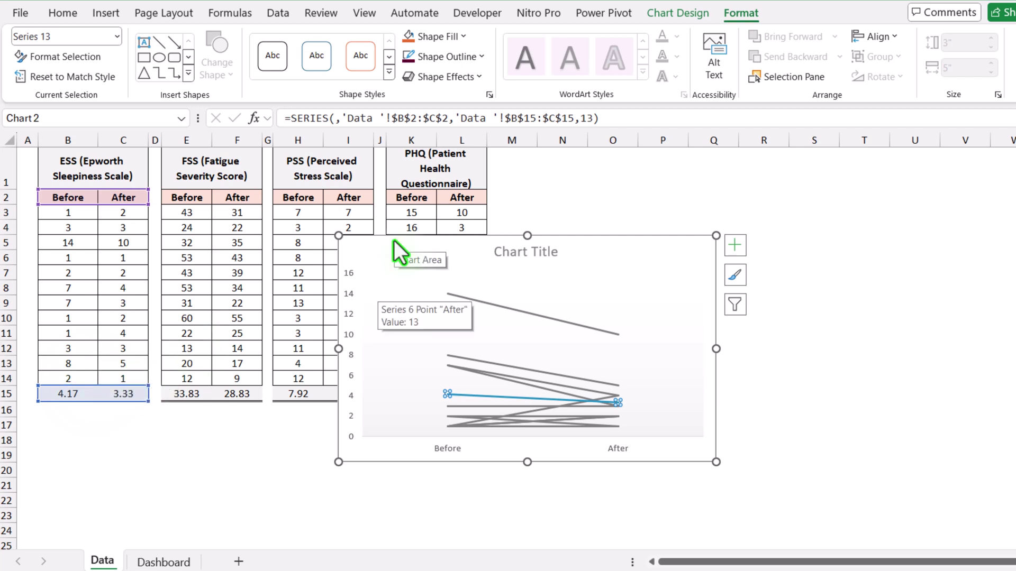
Colour the ESS average line dark maroon with a 2¼ pt weight.
left_click(484, 59)
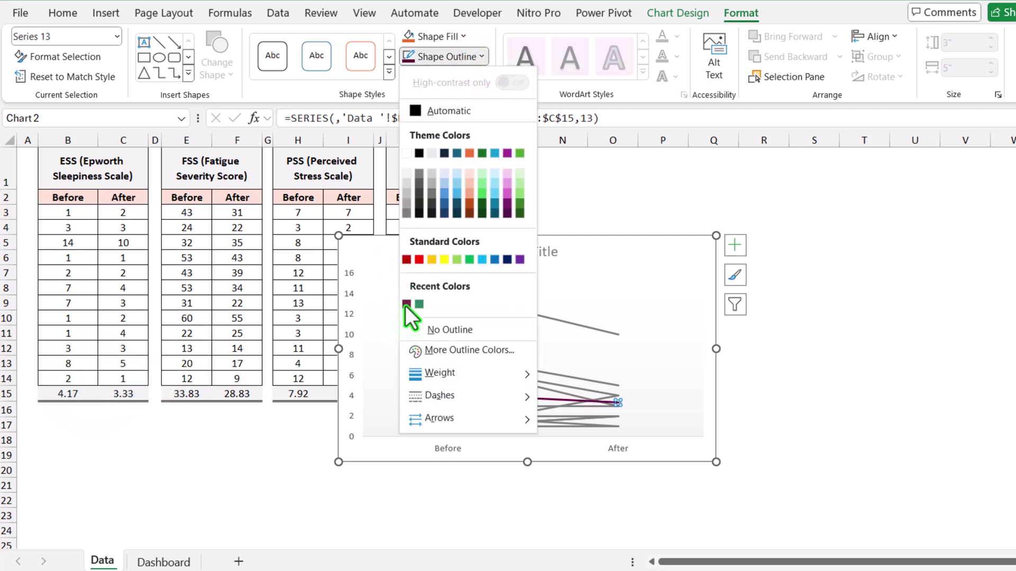
left_click(406, 304)
left_click(482, 60)
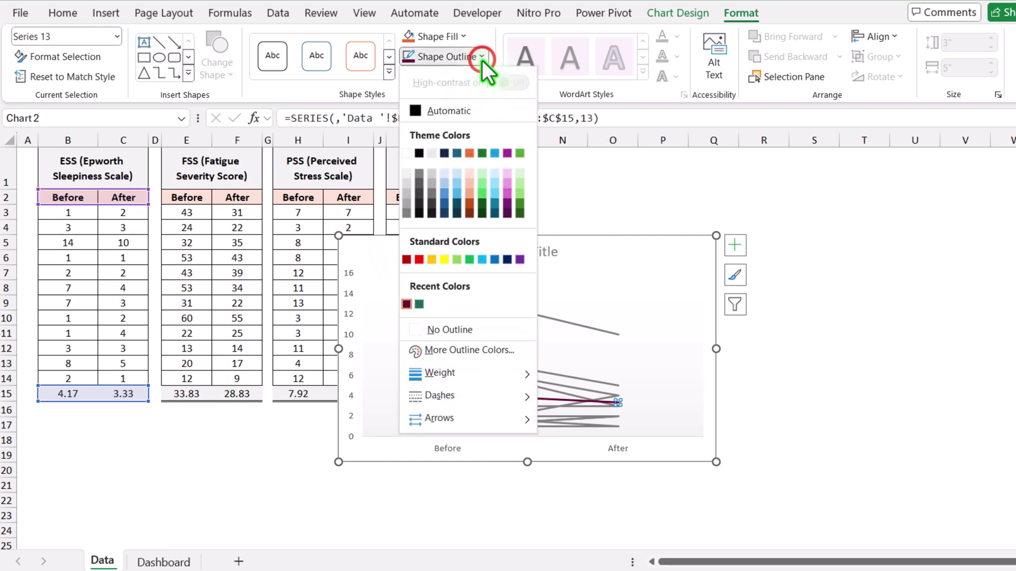
mouse_move(453, 375)
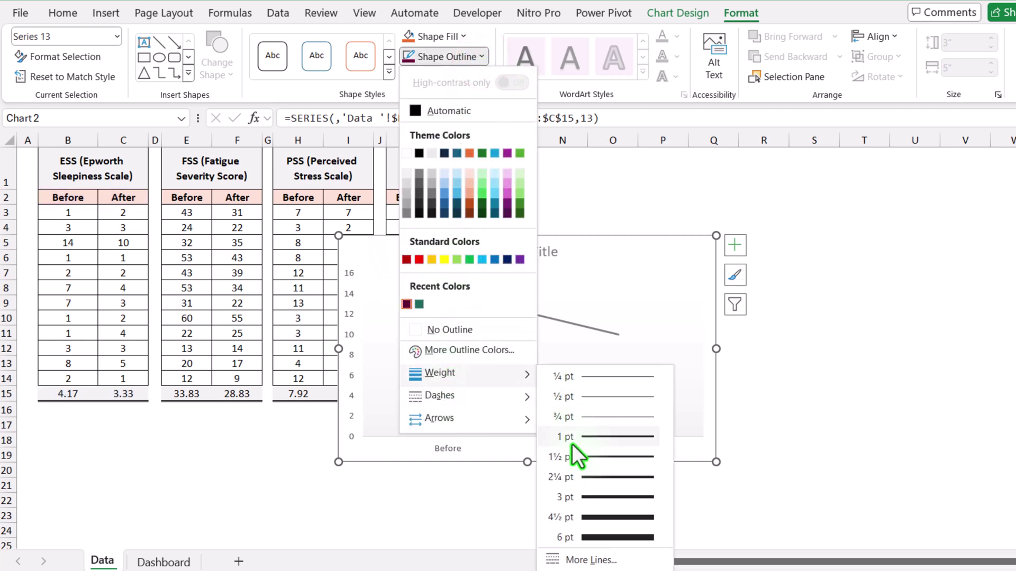
left_click(580, 477)
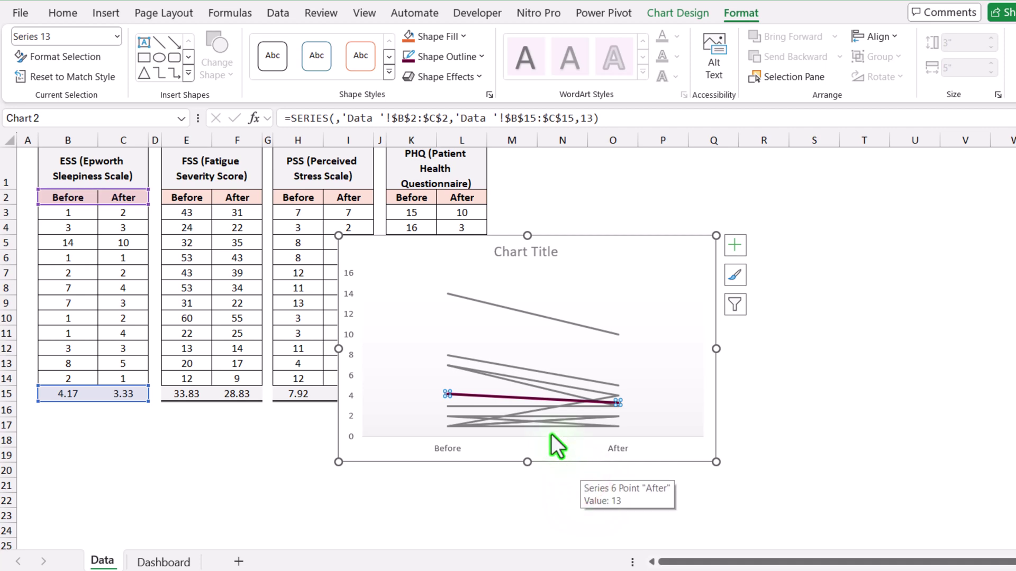
Turn on built-in circle markers for the ESS average line.
right_click(500, 397)
left_click(570, 568)
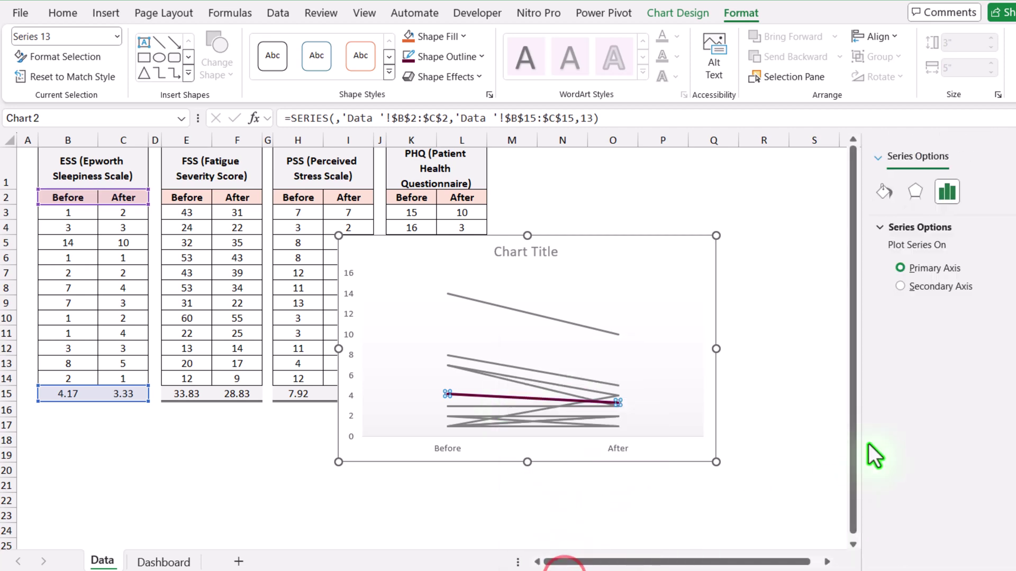
left_click(852, 226)
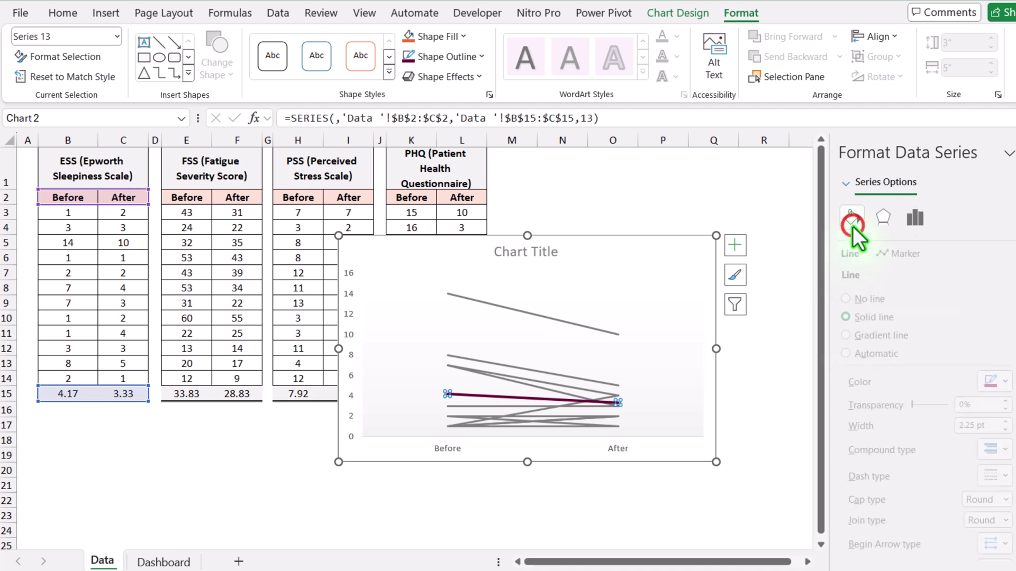
left_click(912, 258)
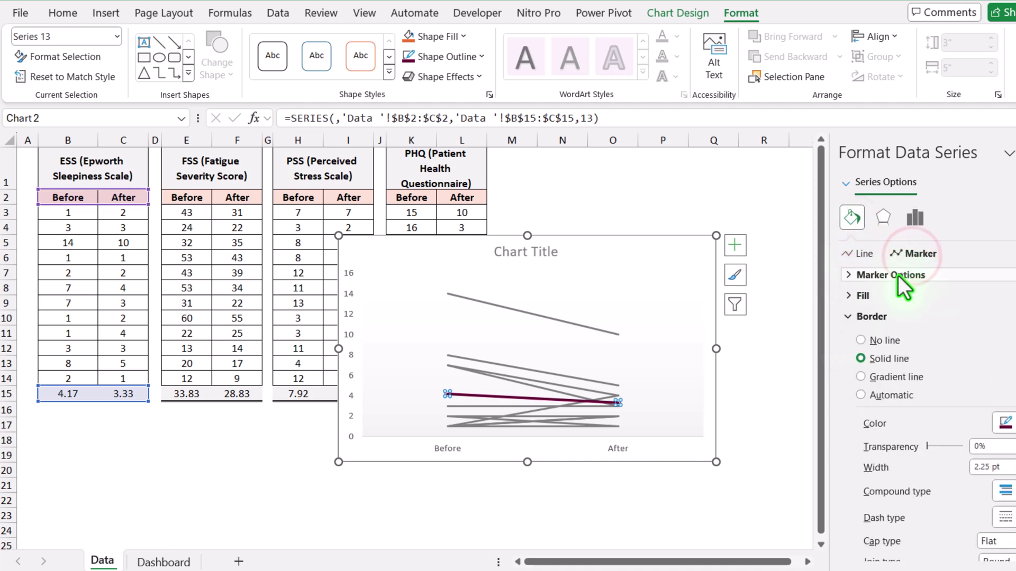
left_click(897, 275)
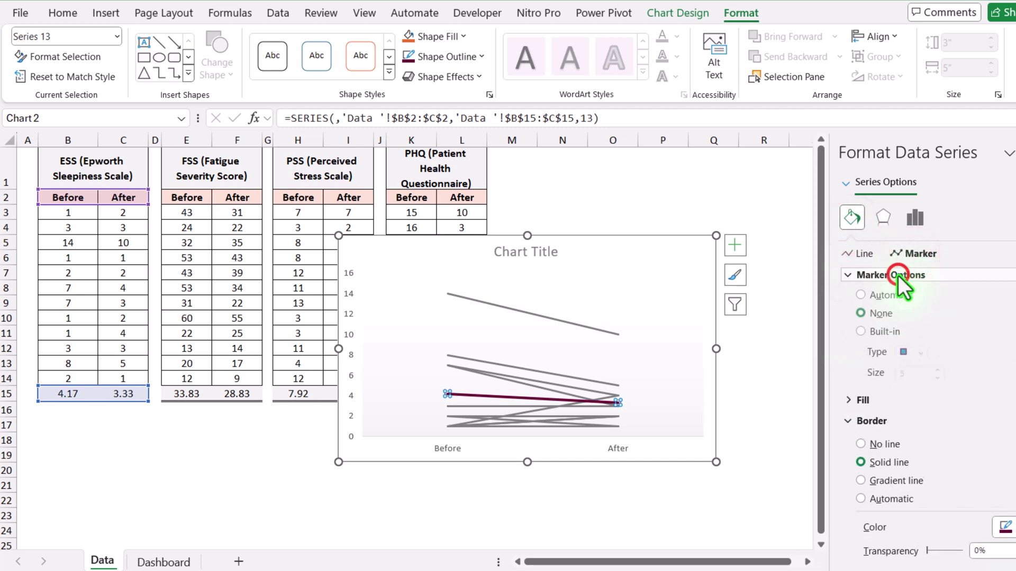
left_click(882, 335)
left_click(908, 353)
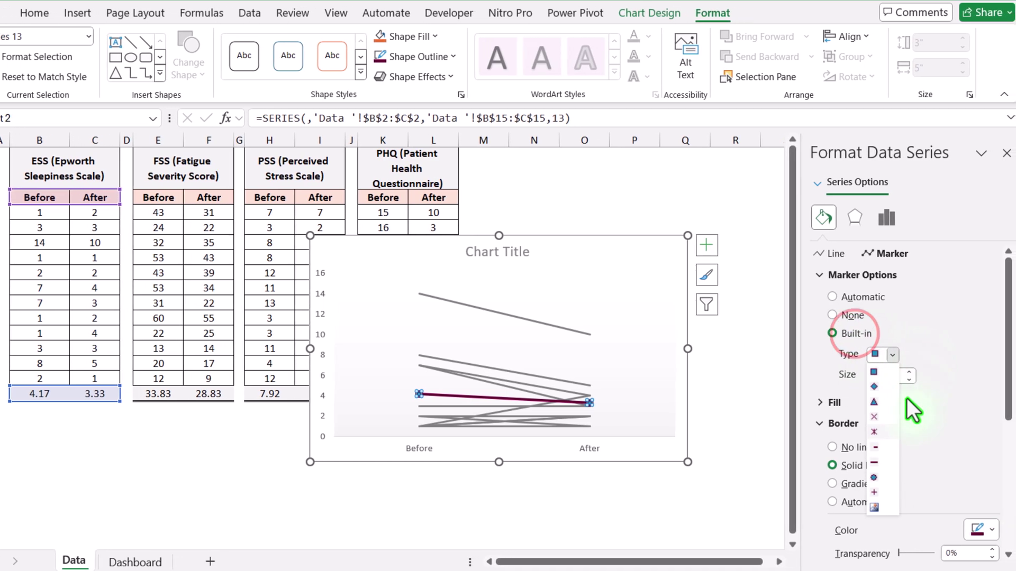
left_click(884, 477)
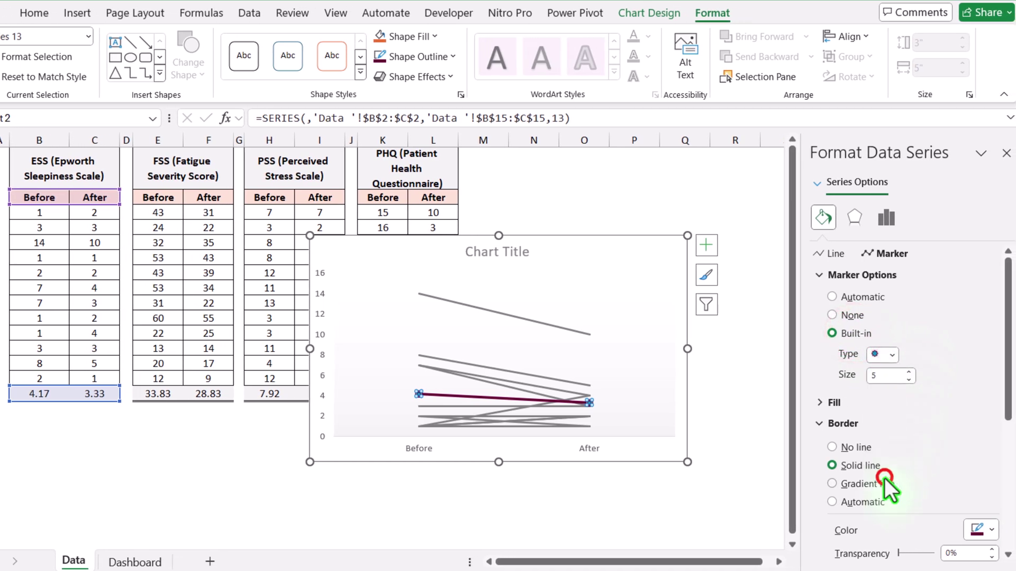
Give the markers a solid maroon fill and size 7, then close the format pane.
left_click(830, 402)
left_click(985, 545)
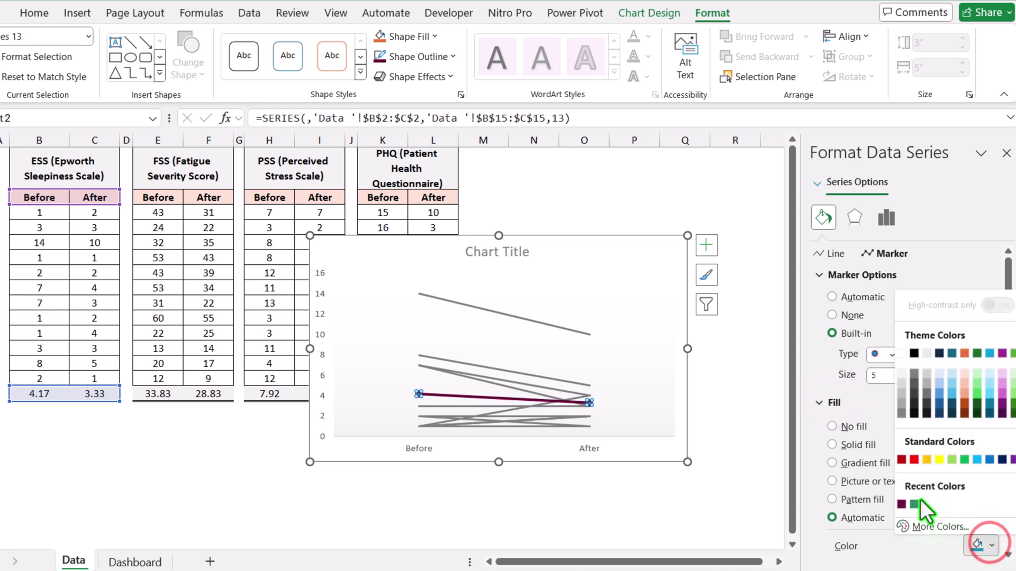
left_click(902, 504)
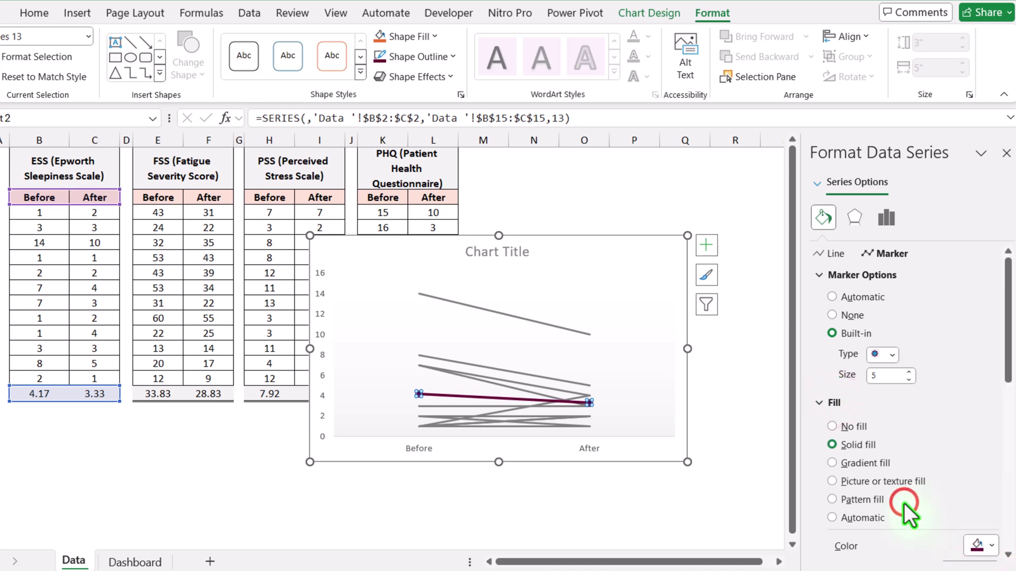
scroll(903, 476, "down", 1)
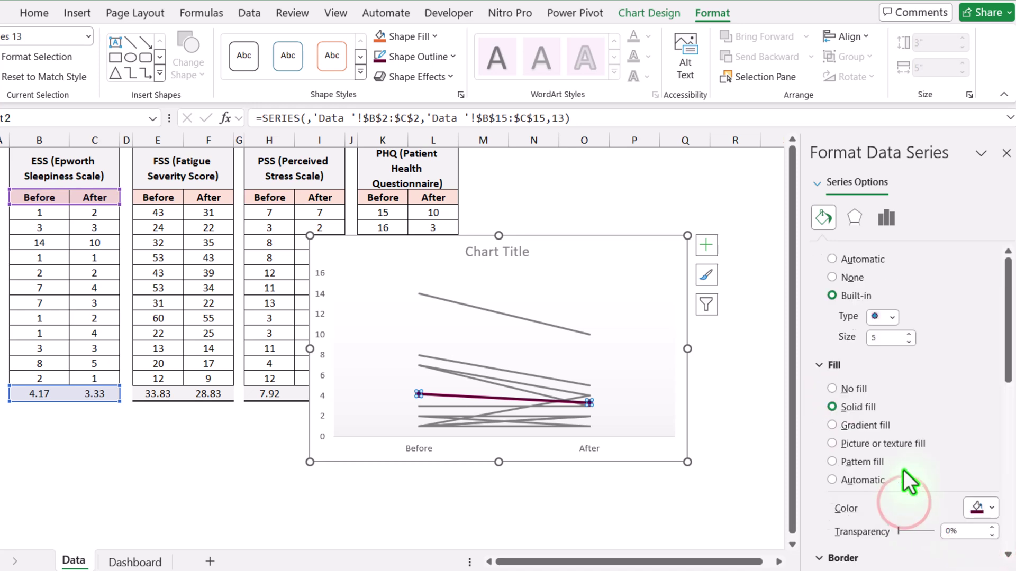
left_click(910, 333)
left_click(910, 333)
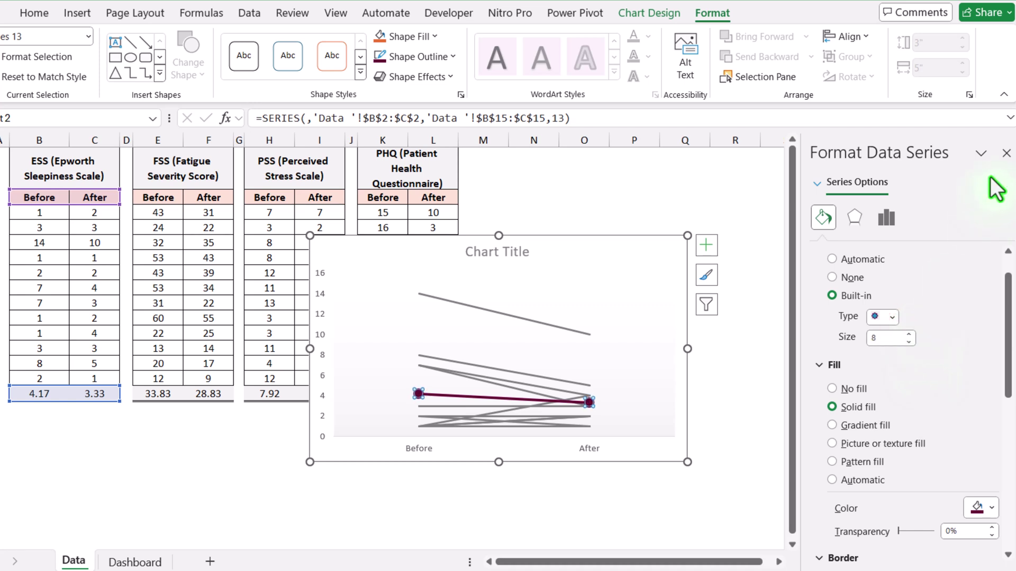
left_click(1007, 155)
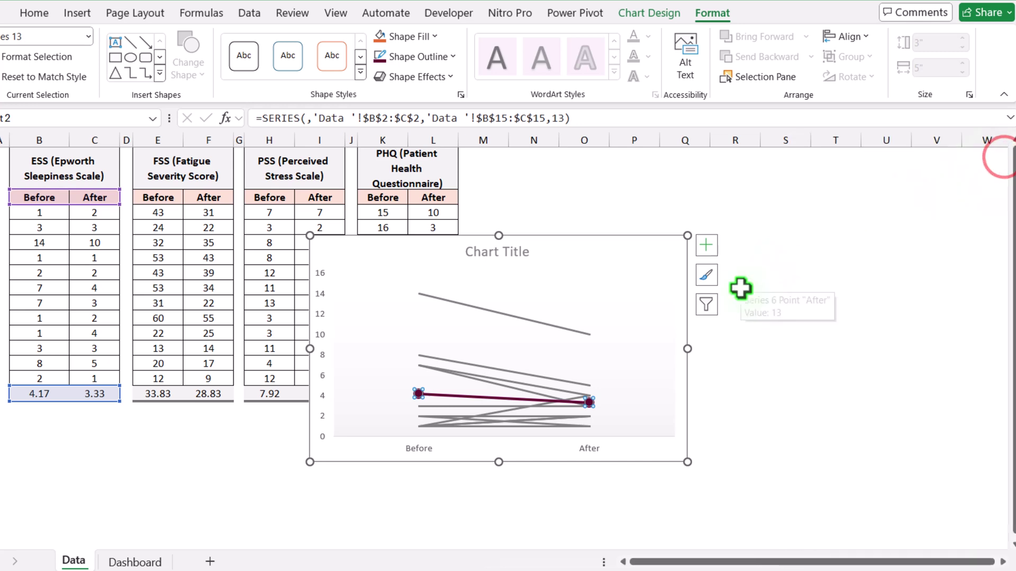
left_click(874, 272)
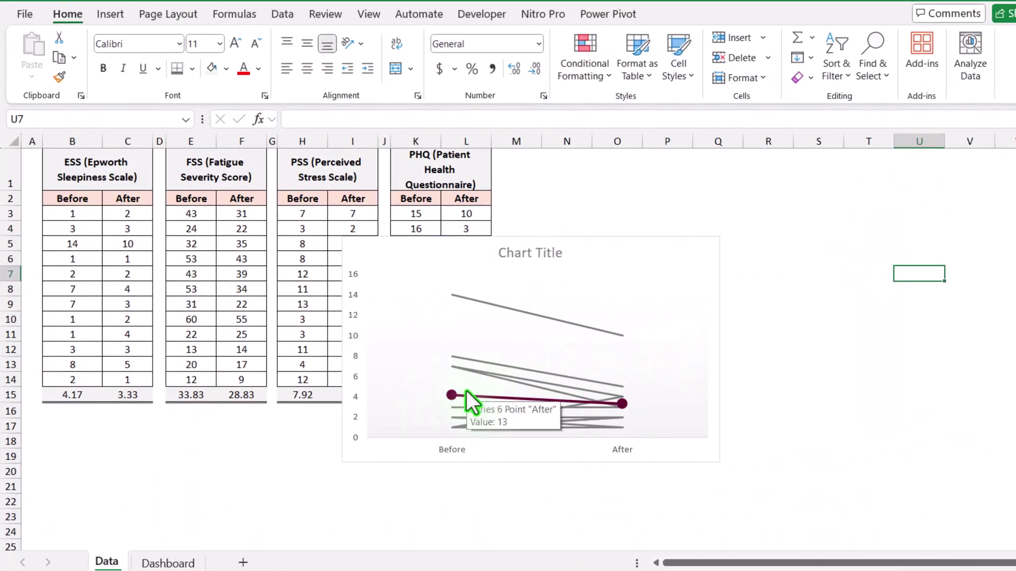
left_click(693, 246)
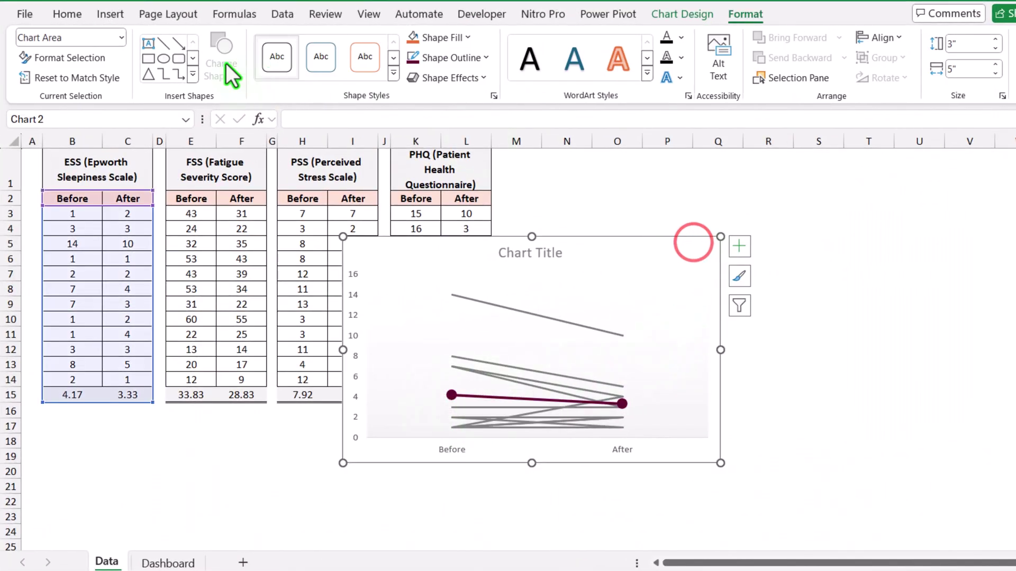
left_click(122, 37)
Add Series 13 value labels without leader lines, placing 4.17 left of Before and 3.33 right of After.
left_click(101, 379)
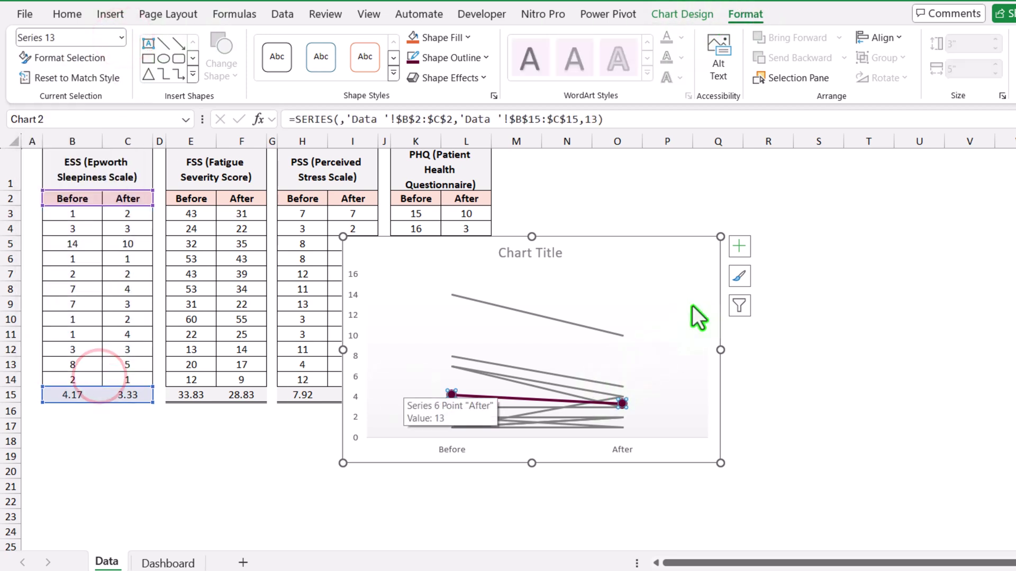
left_click(739, 246)
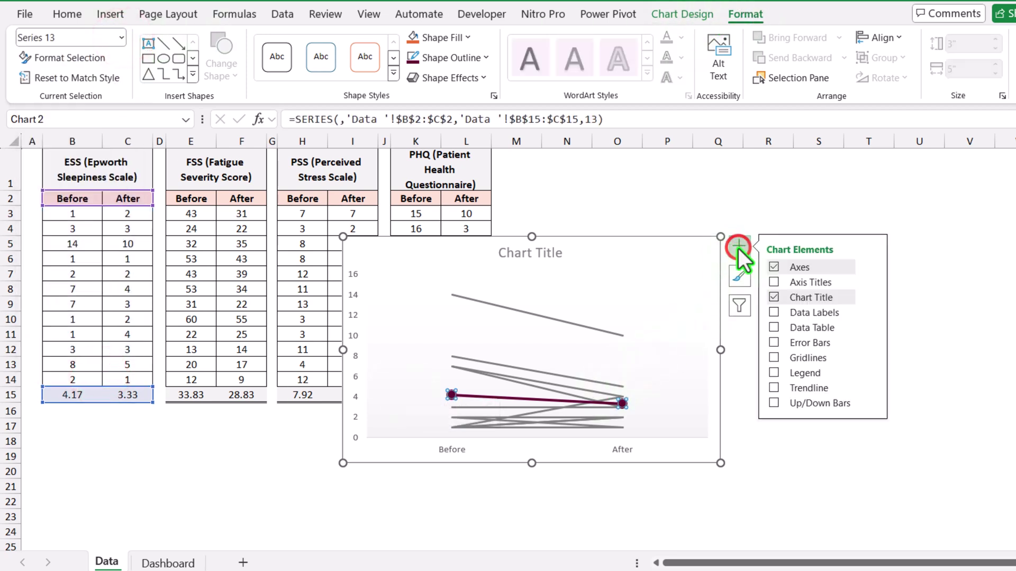
left_click(868, 317)
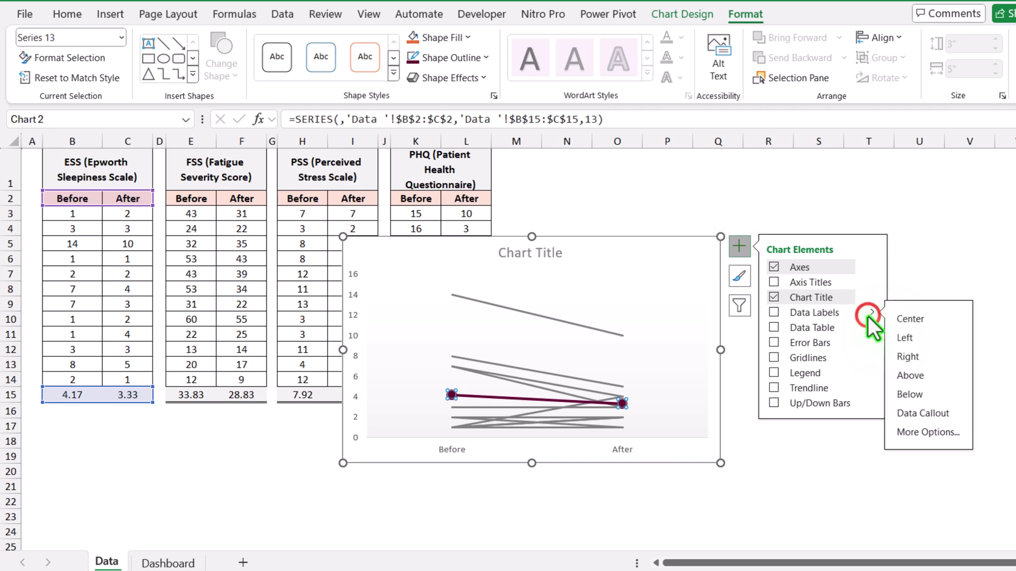
left_click(933, 434)
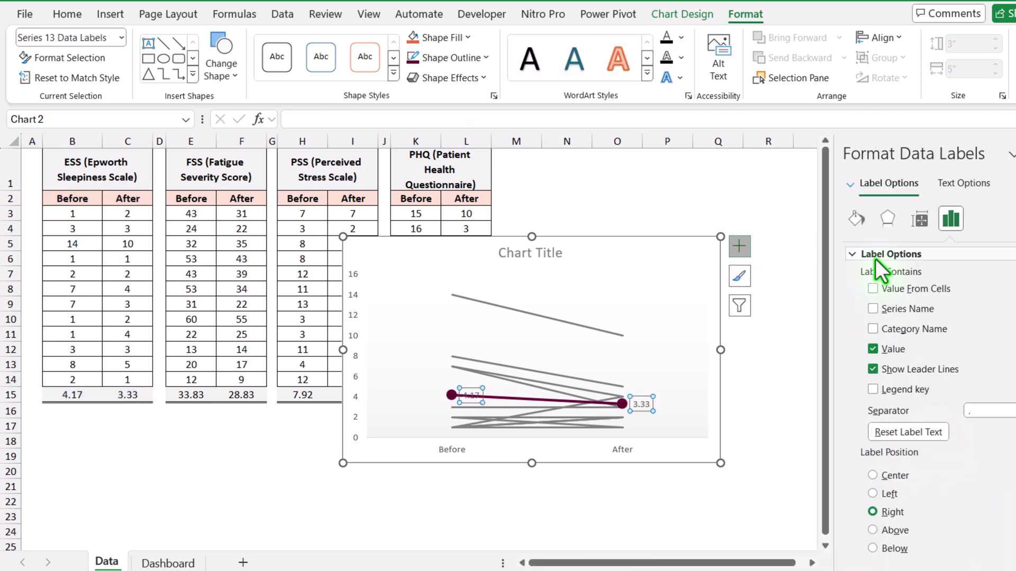
left_click(894, 373)
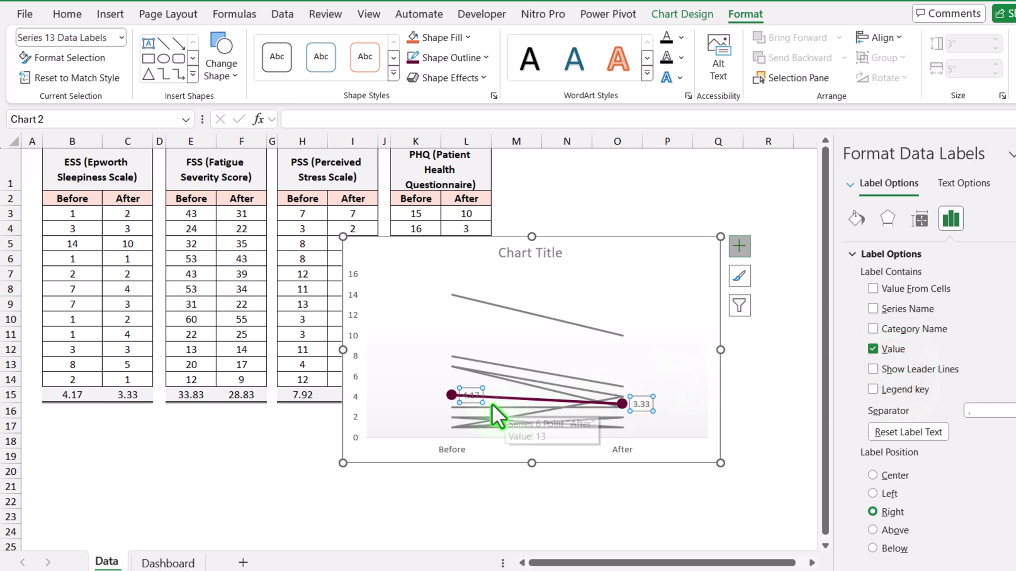
left_click_drag(471, 388, 423, 387)
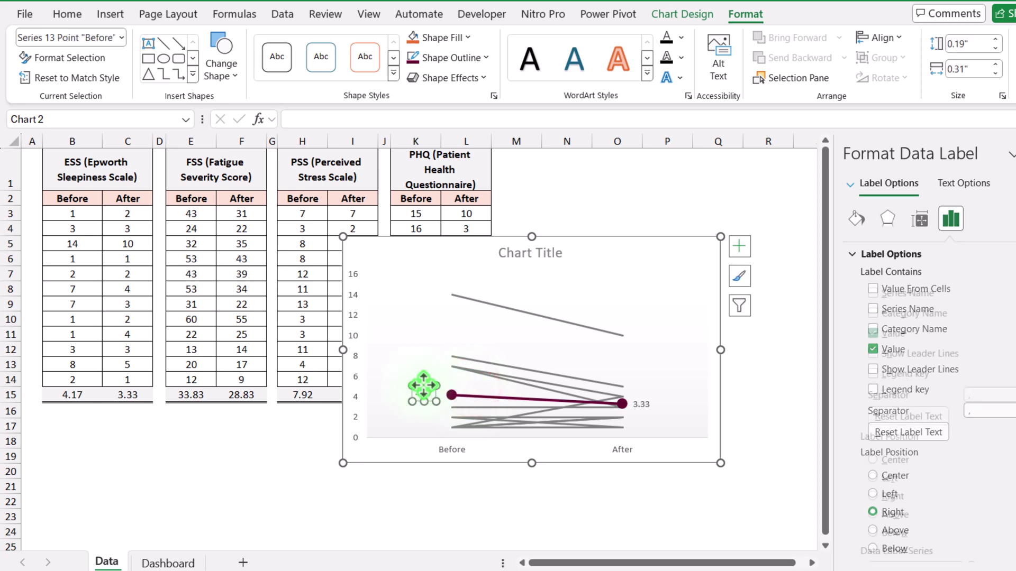
left_click(645, 402)
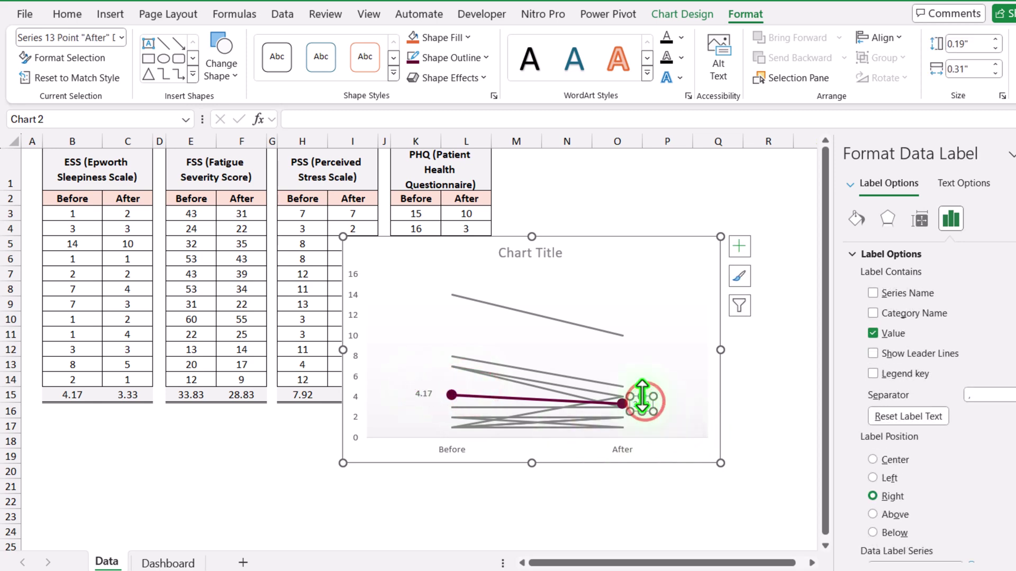
left_click_drag(647, 397, 658, 398)
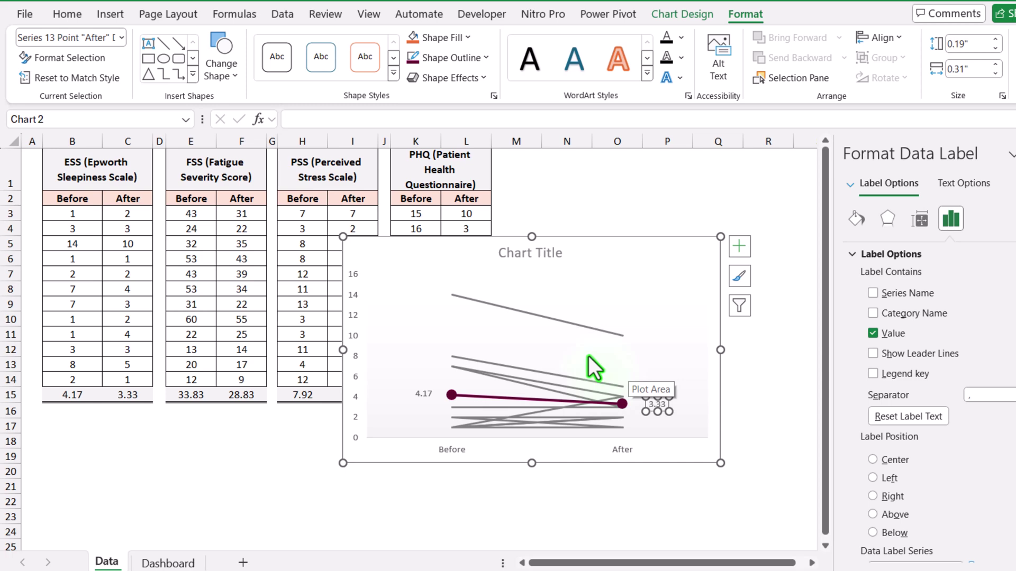
Make the 3.33 and 4.17 labels bold, dark maroon and 10 pt.
left_click(66, 14)
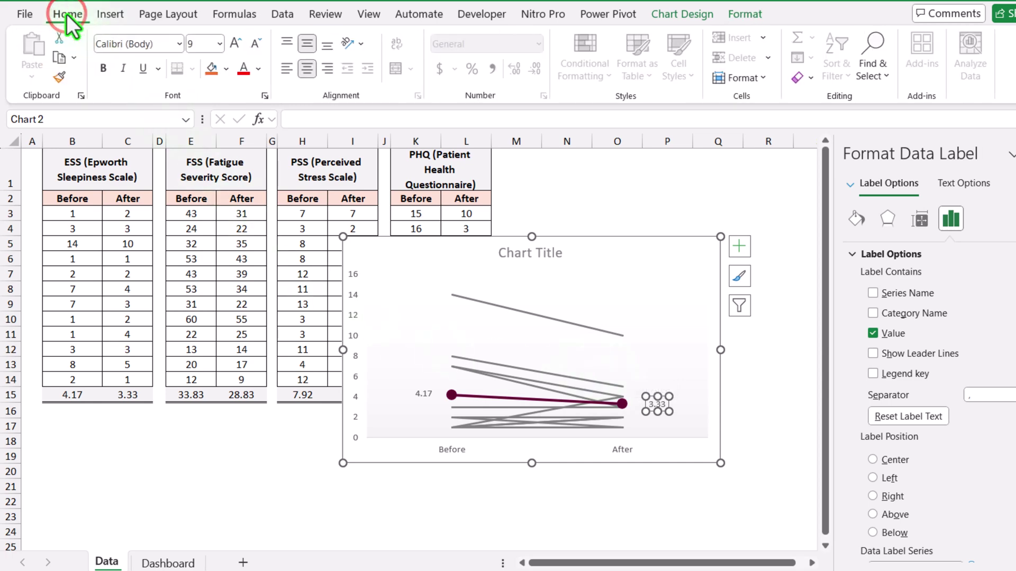
left_click(105, 68)
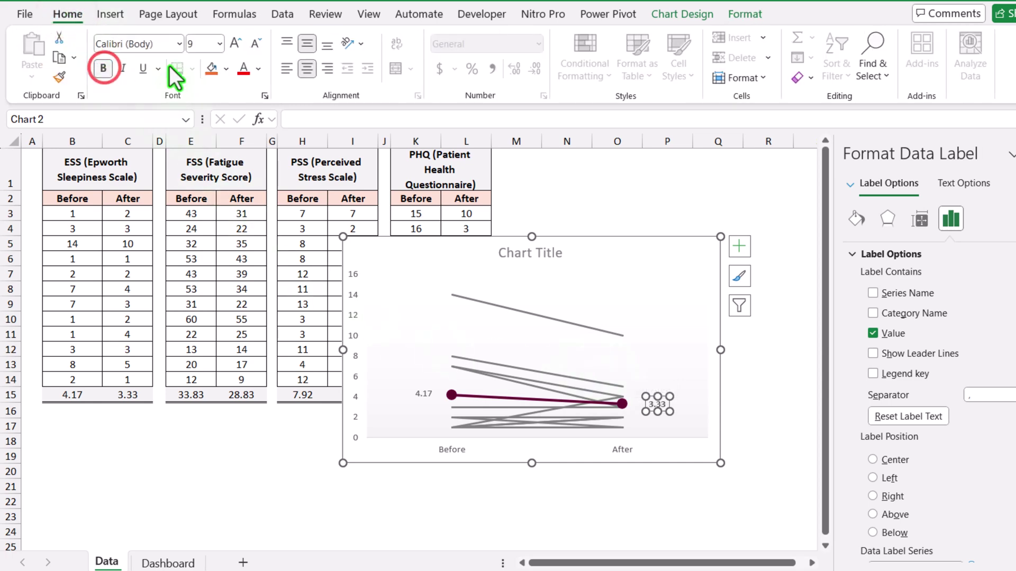
left_click(259, 69)
left_click(242, 318)
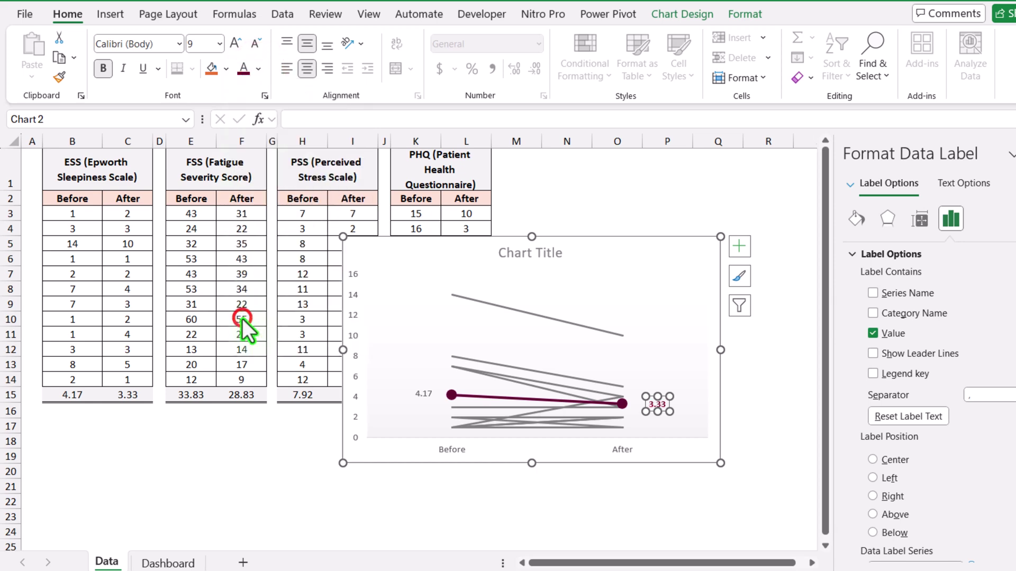
left_click(239, 47)
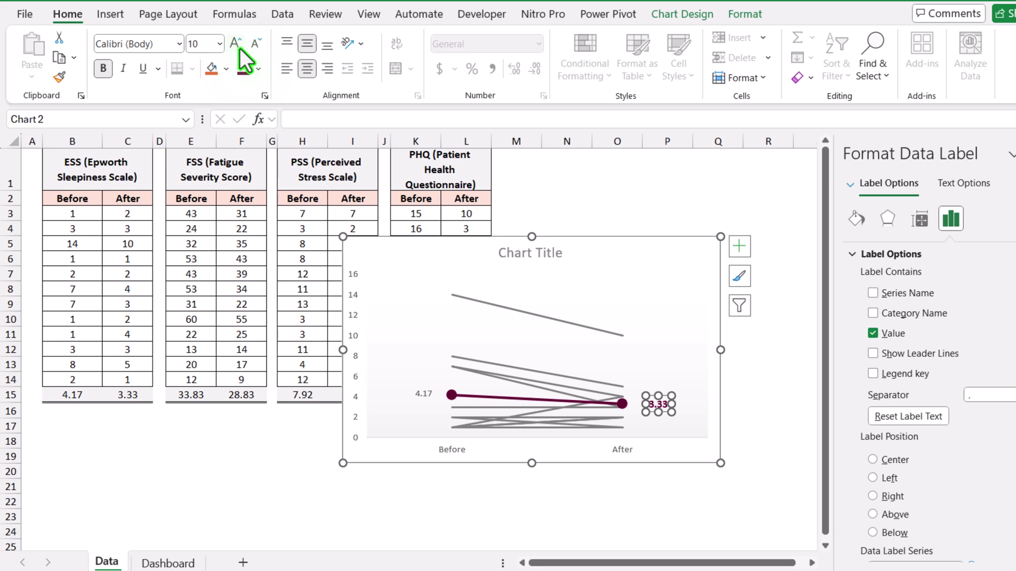
left_click(418, 393)
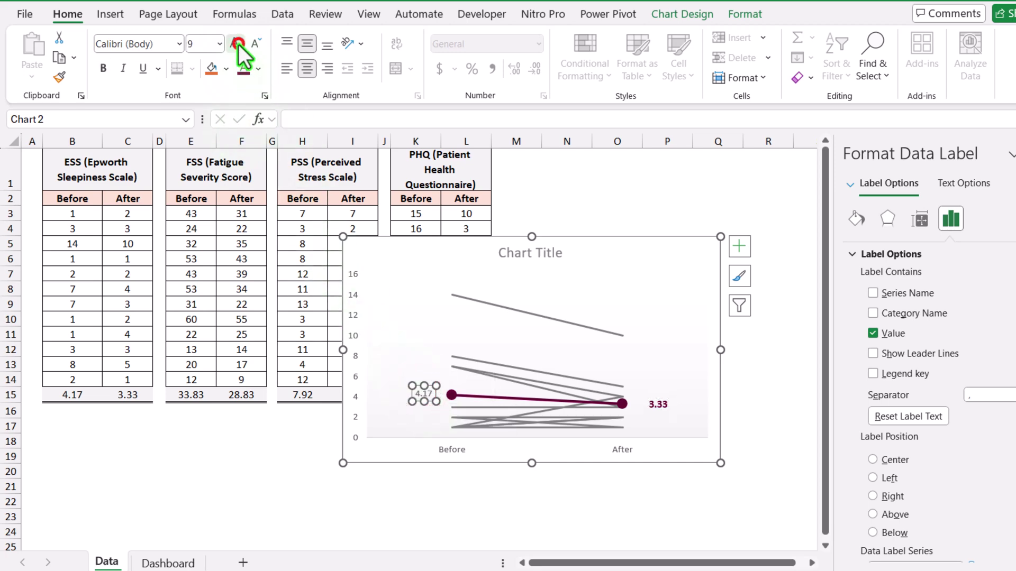
left_click(103, 68)
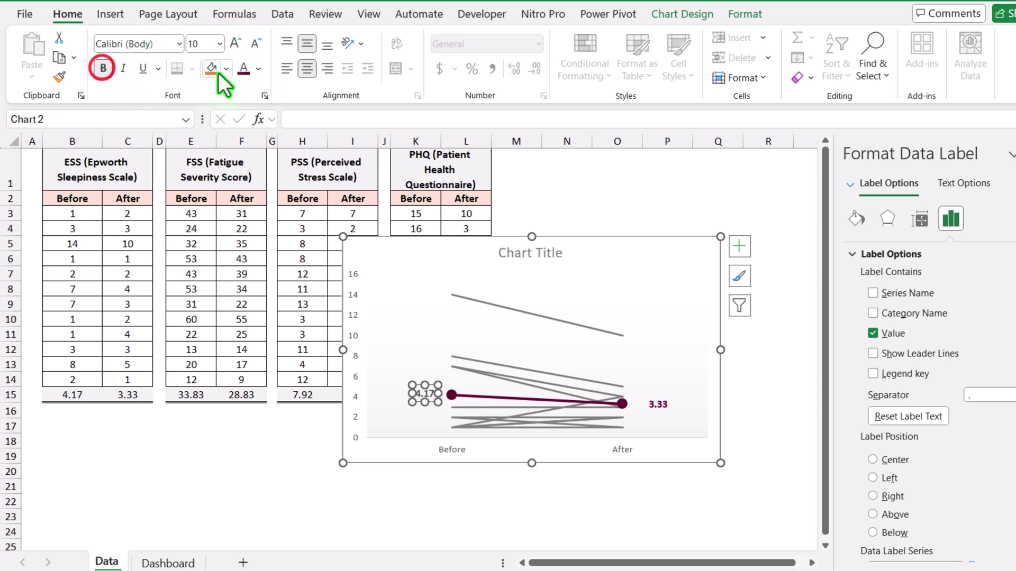
left_click(243, 70)
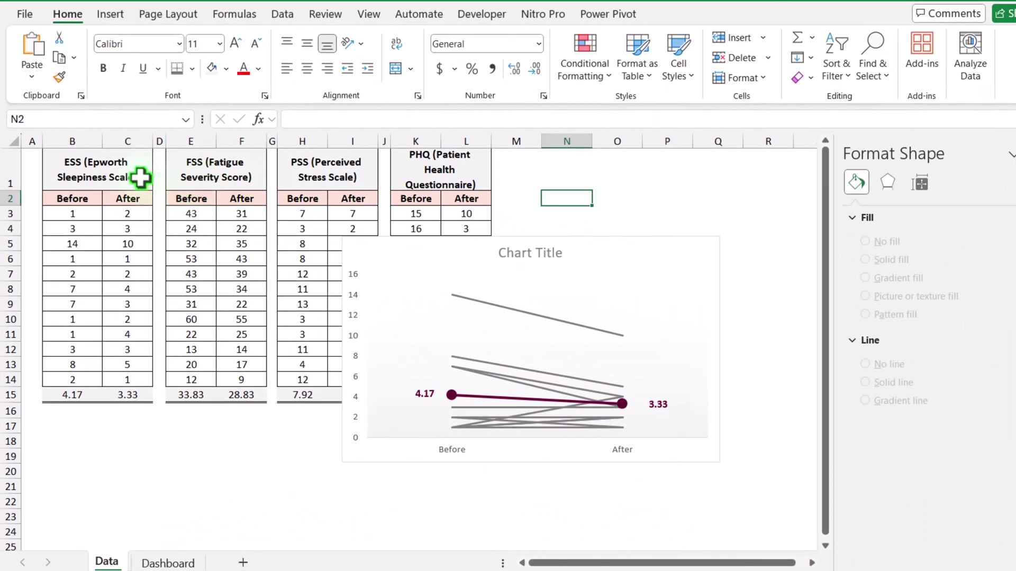
Paste the B1 heading 'ESS (Epworth Sleepiness Scale)' as the chart title and make it black.
left_click(141, 179)
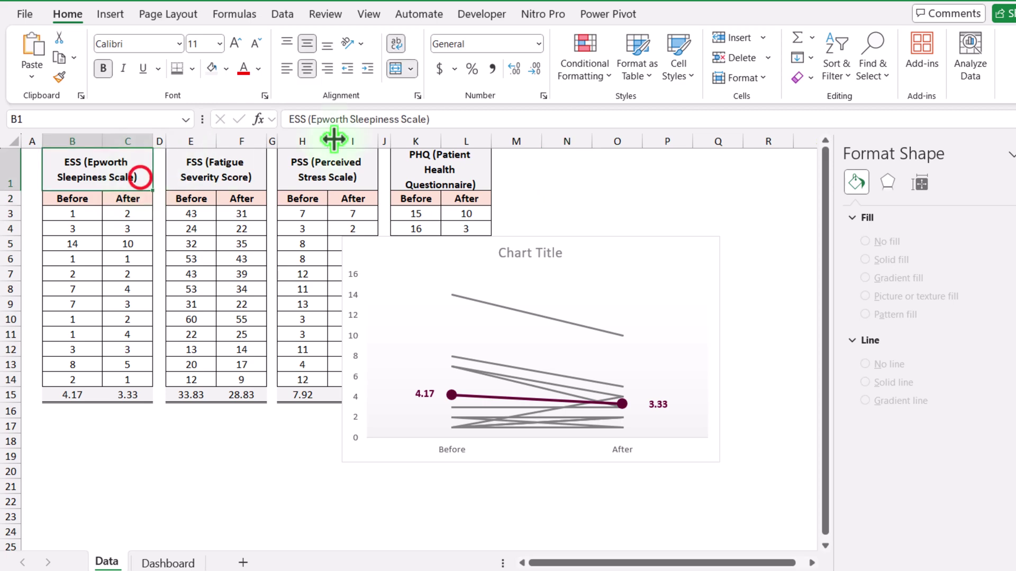
left_click_drag(444, 120, 252, 110)
key("ctrl+c")
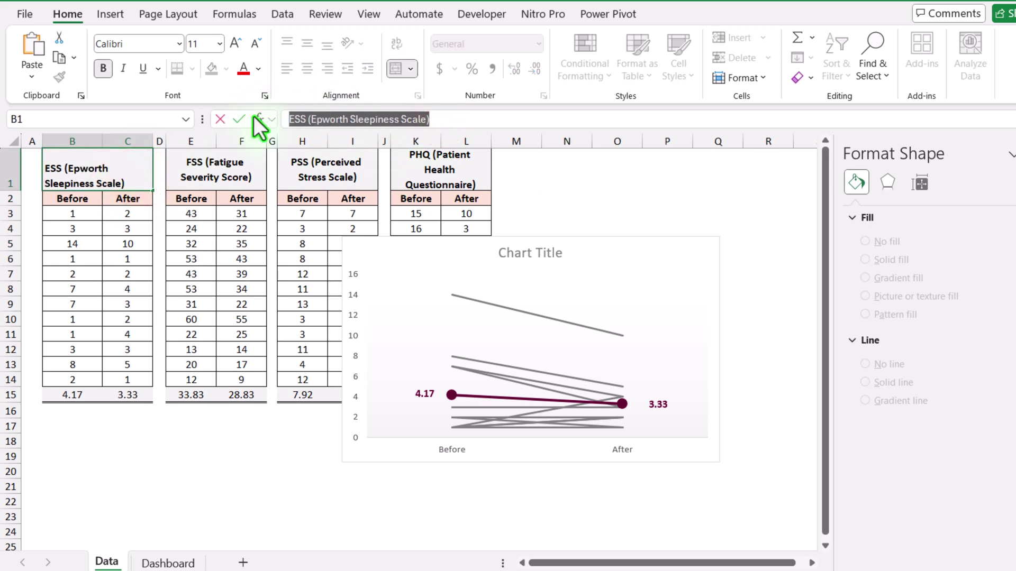
left_click(534, 254)
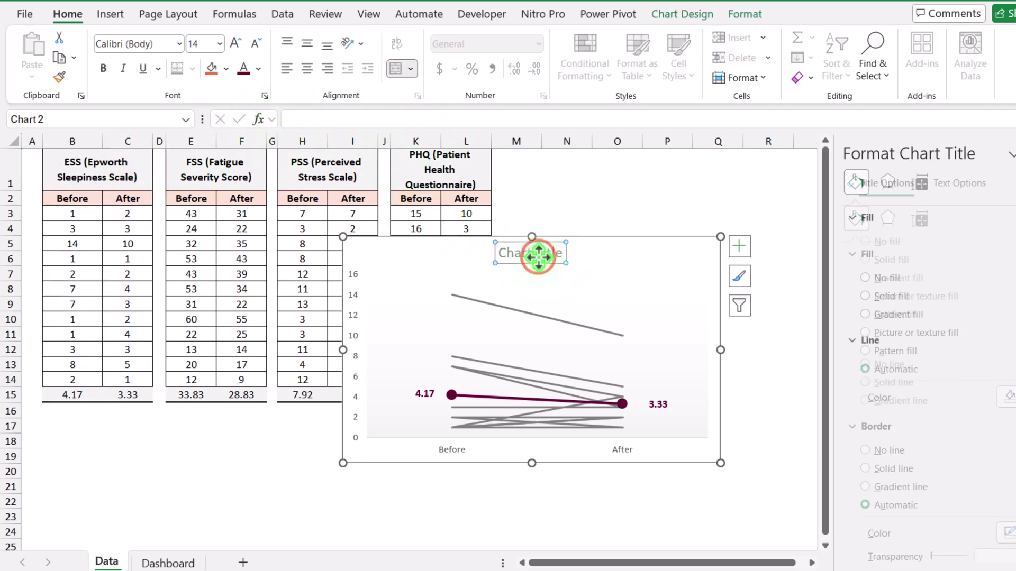
triple_click(540, 258)
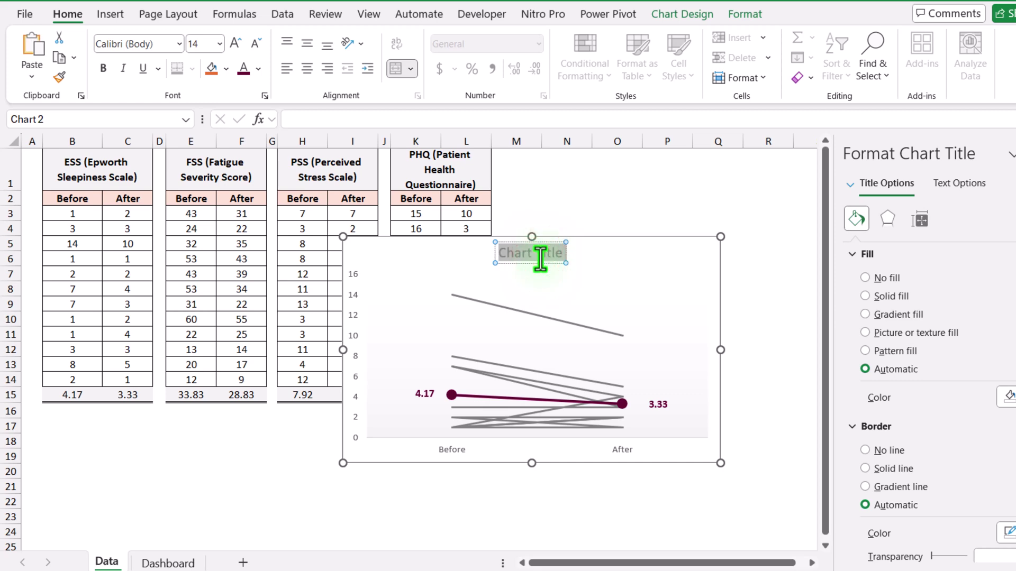
key("ctrl+v")
left_click(551, 239)
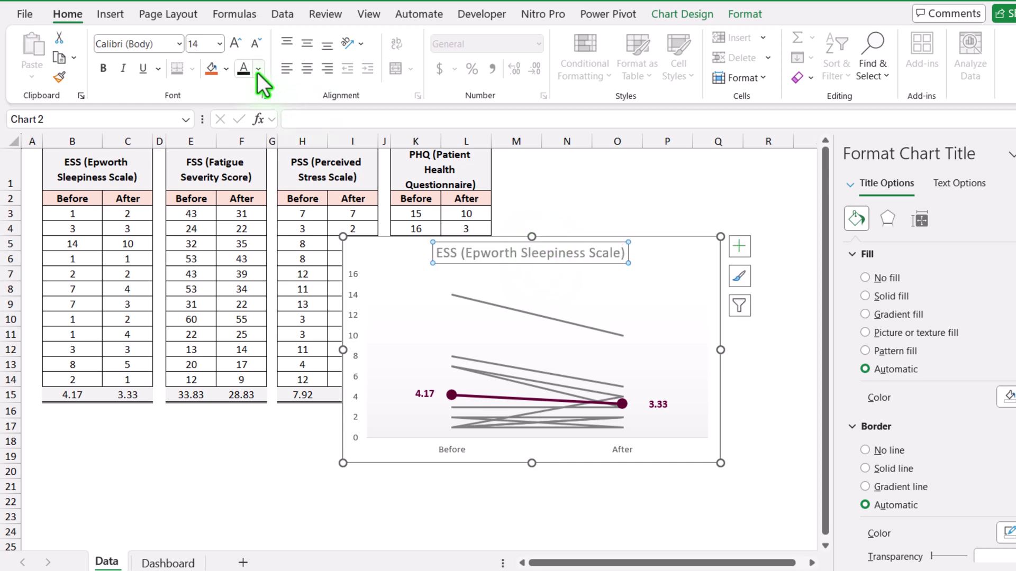
left_click(243, 68)
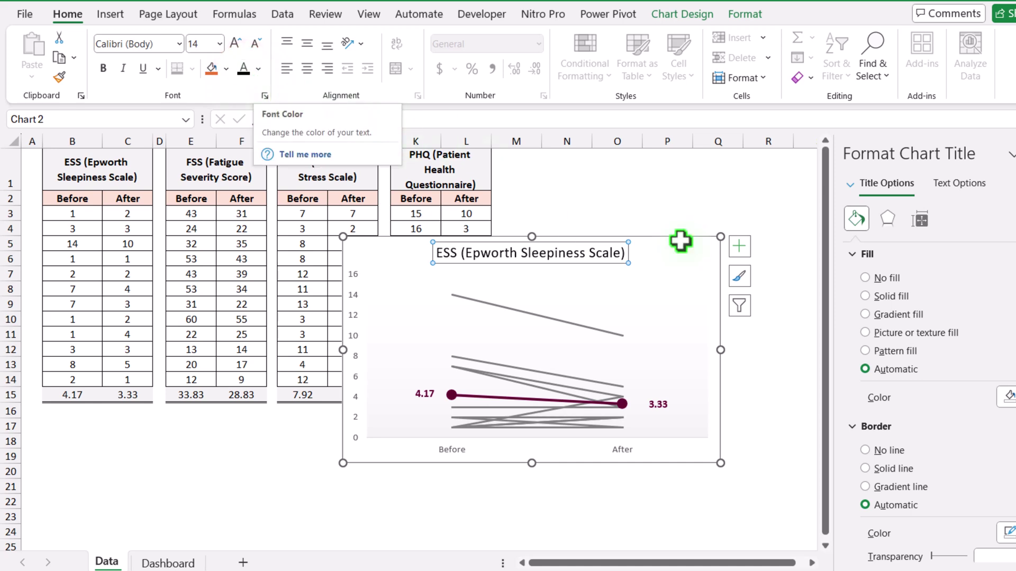
left_click(715, 214)
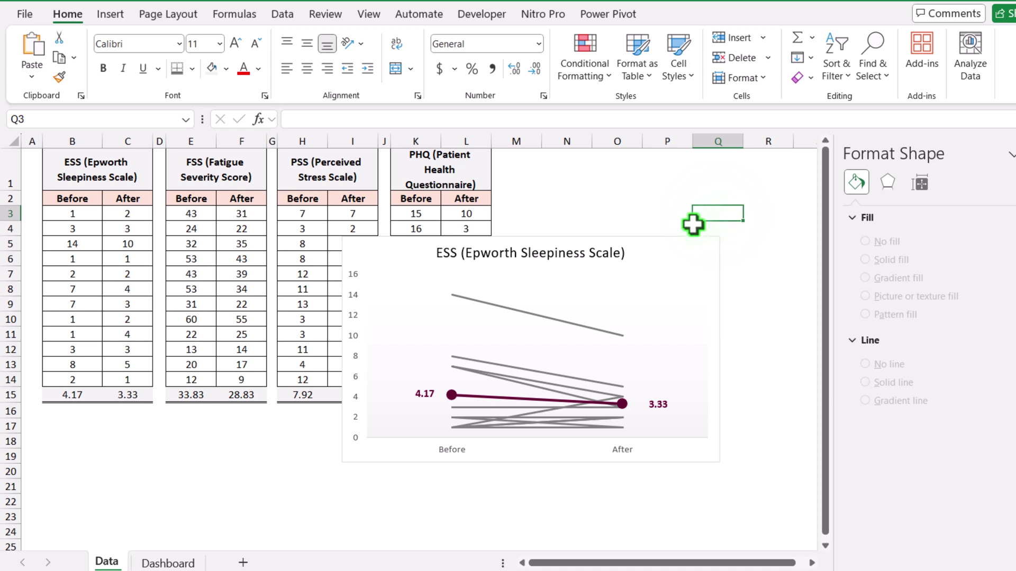
Paste a copy of the ESS chart at cell B5 on the Dashboard, then return to Data.
left_click(395, 251)
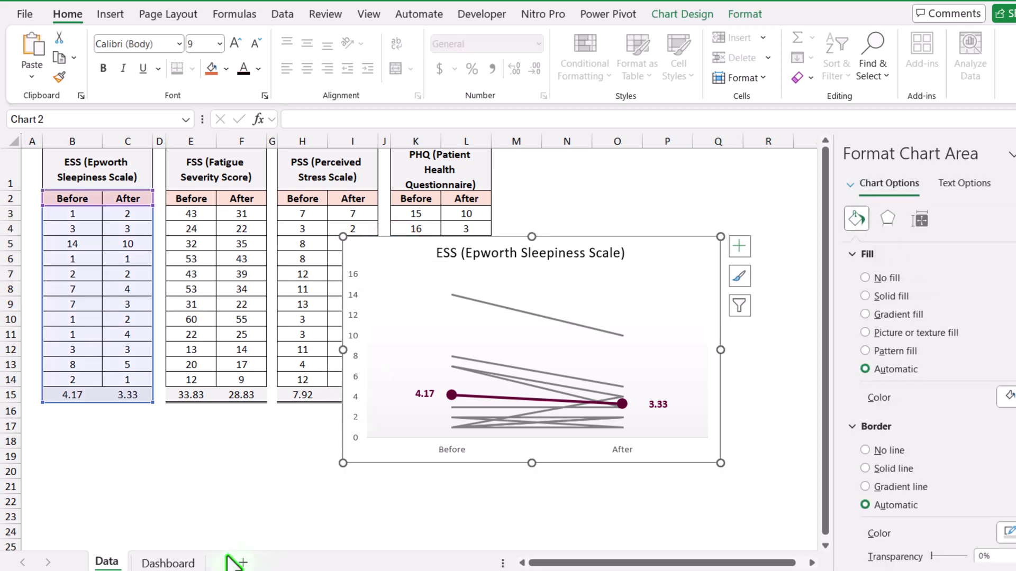
left_click(168, 563)
left_click(52, 222)
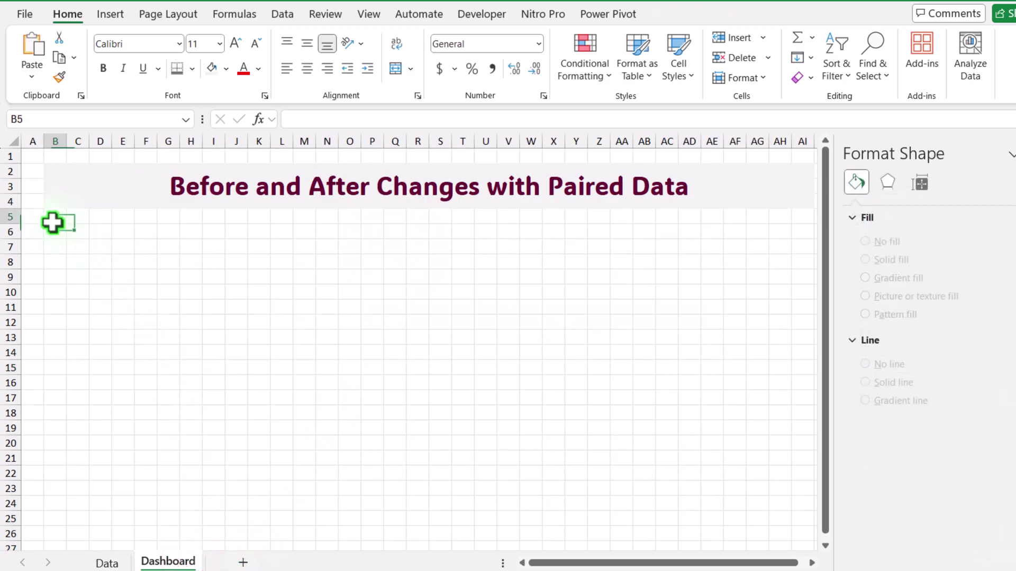
key("ctrl+v")
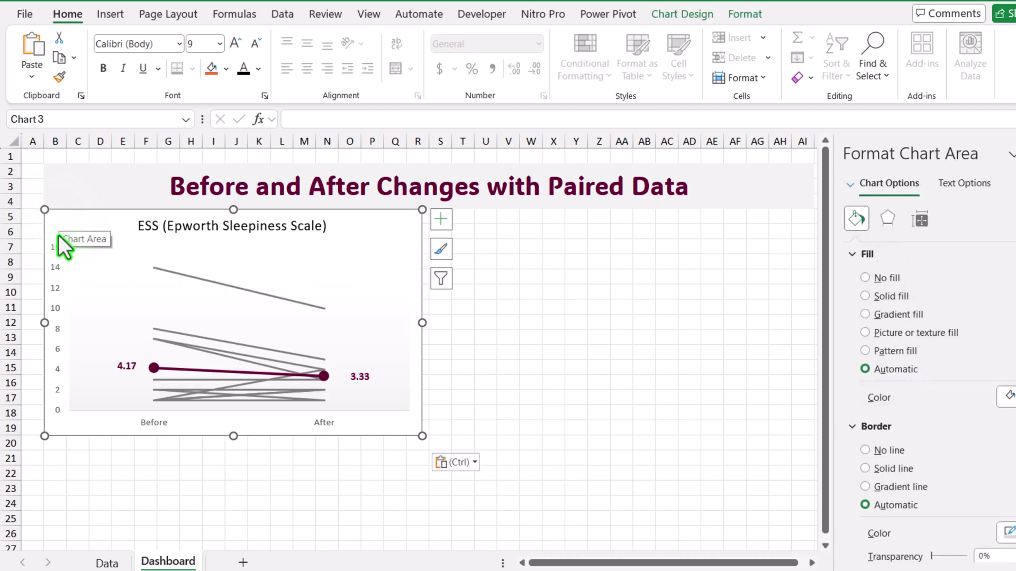
left_click(107, 562)
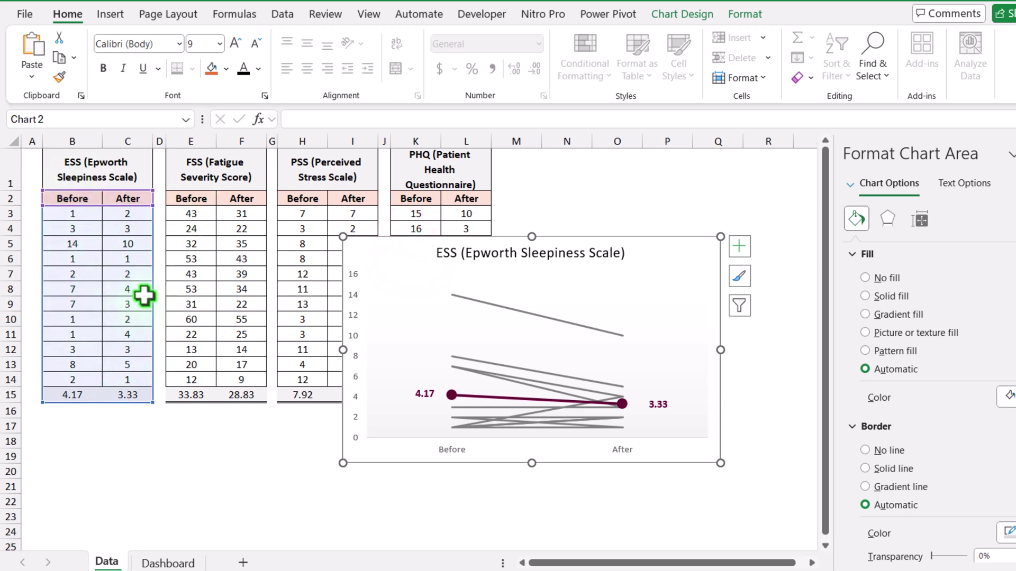
Shift the chart's source range to the FSS columns E2:F15 and copy E1's heading.
left_click_drag(150, 294, 230, 289)
key("Escape")
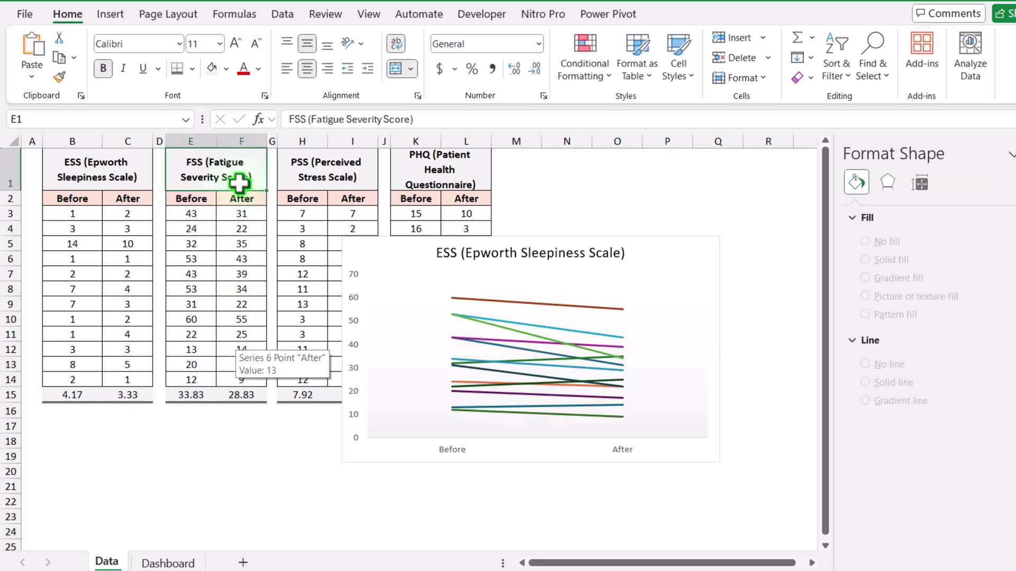
left_click_drag(430, 117, 299, 117)
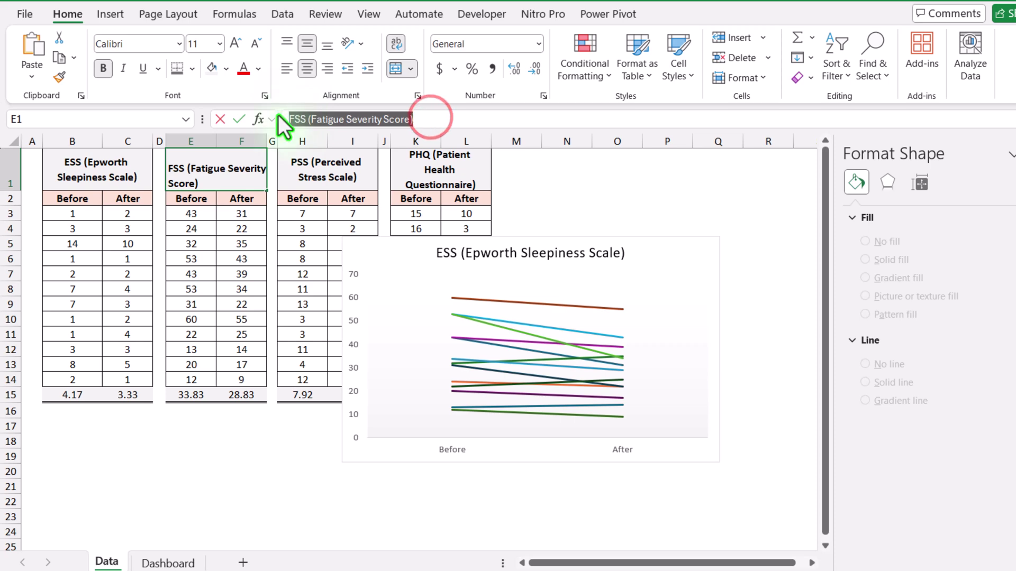
key("Escape")
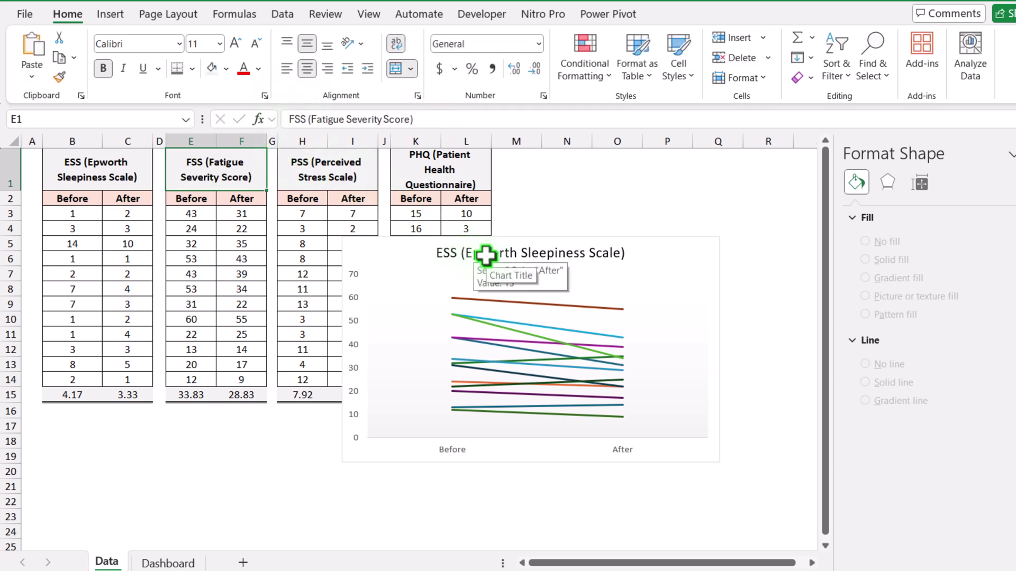
Retitle the chart 'FSS (Fatigue Severity Score)' and show the Dashboard sheet.
left_click(485, 256)
left_click(485, 255)
triple_click(485, 255)
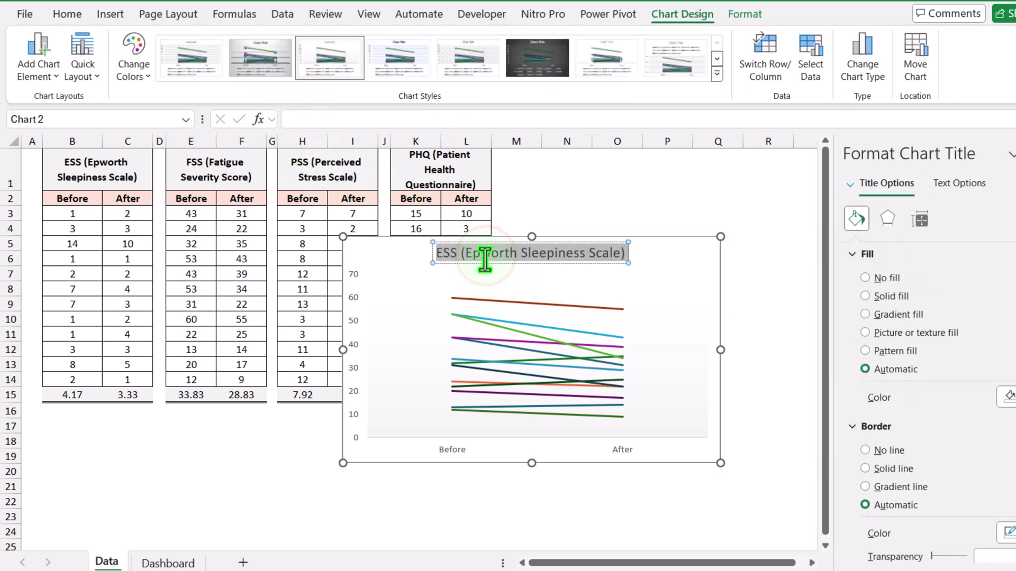
type("FSS (Fatigue Severity Score)")
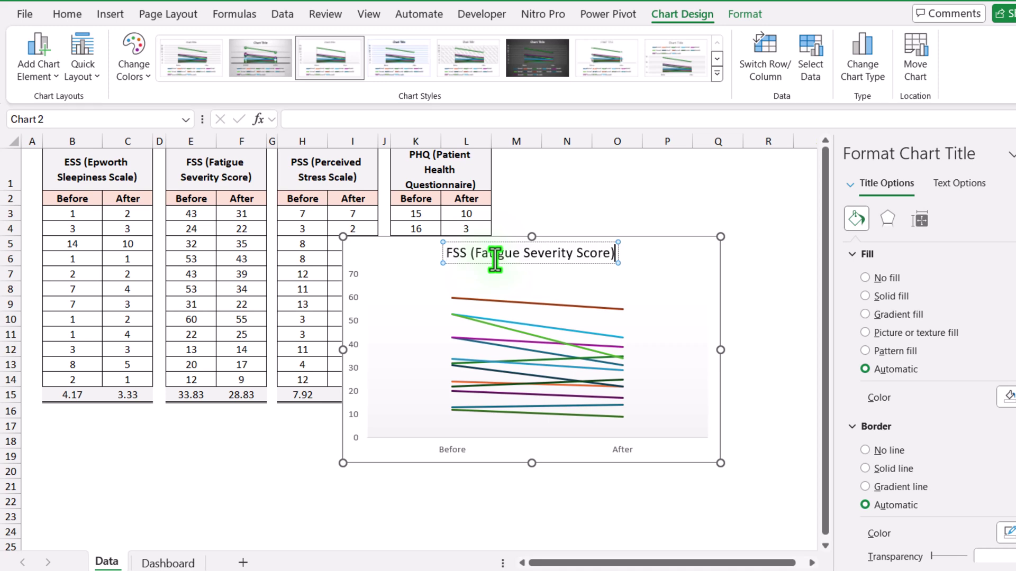
left_click(660, 239)
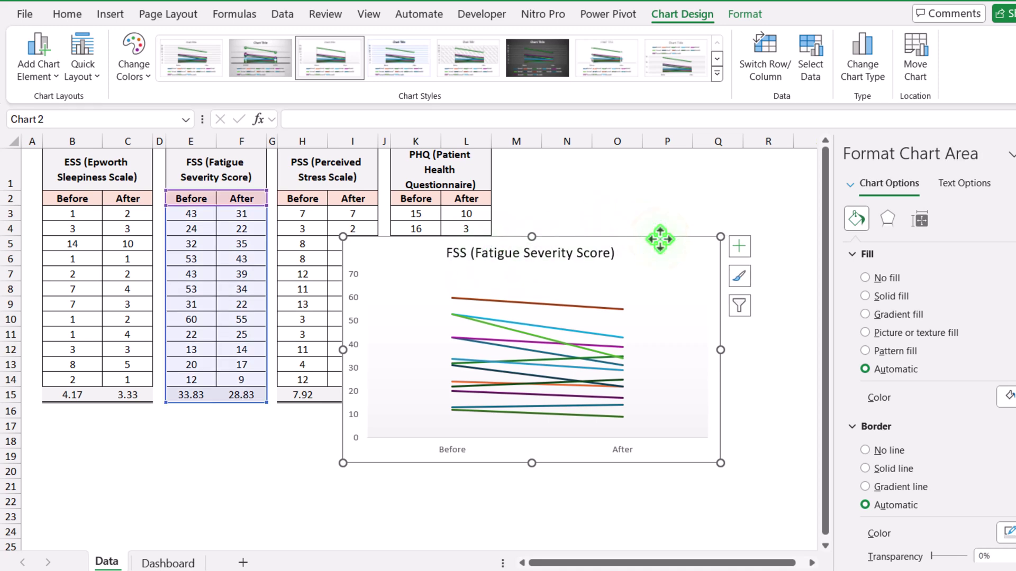
left_click(146, 565)
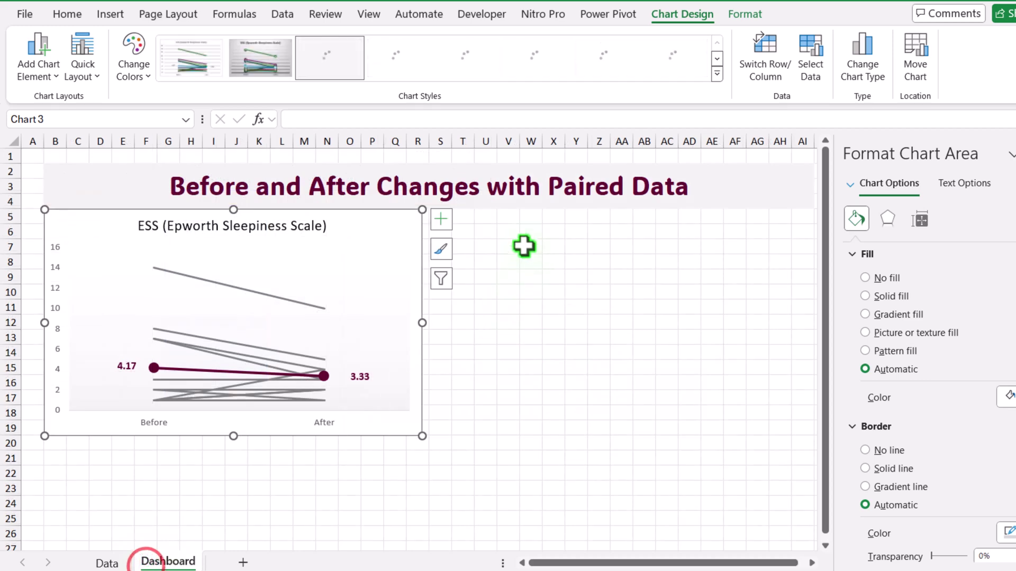
Paste the FSS chart at T5 and nudge it beside the ESS chart.
left_click(474, 221)
key("ctrl+v")
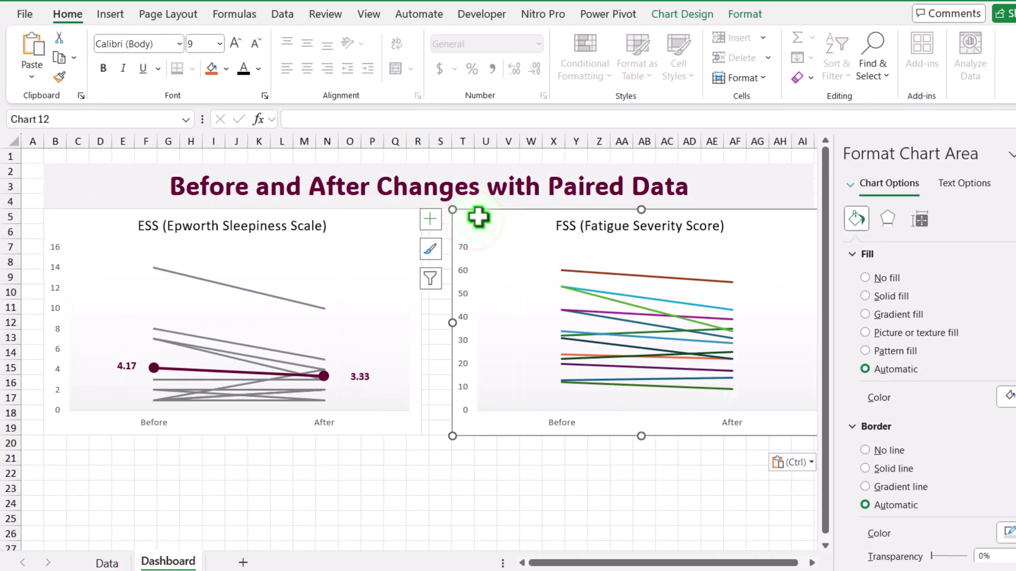
left_click_drag(479, 213, 448, 215)
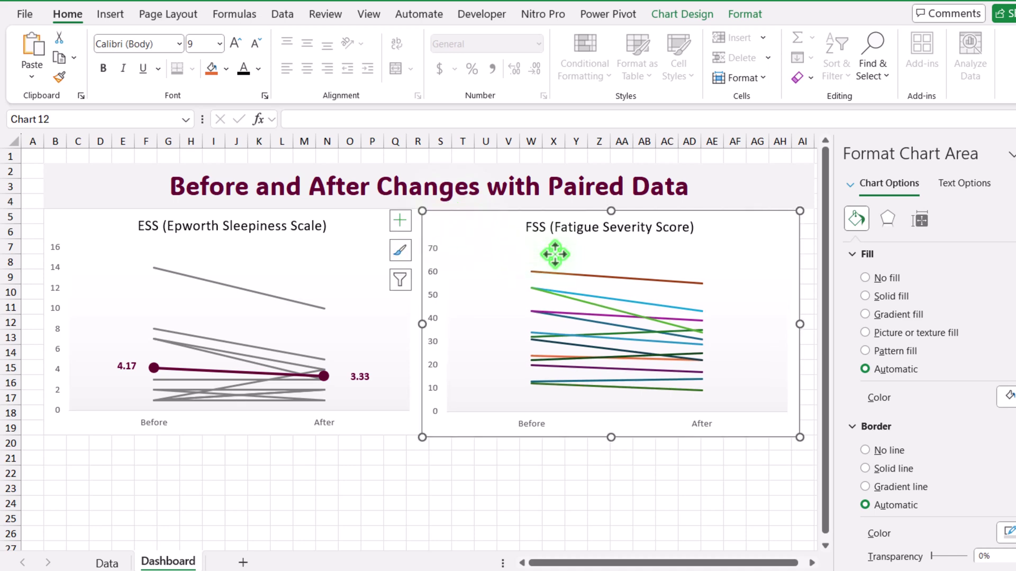
Paste the ESS chart's formats onto FSS: grey lines, maroon average 33.83 to 28.83.
left_click(371, 431)
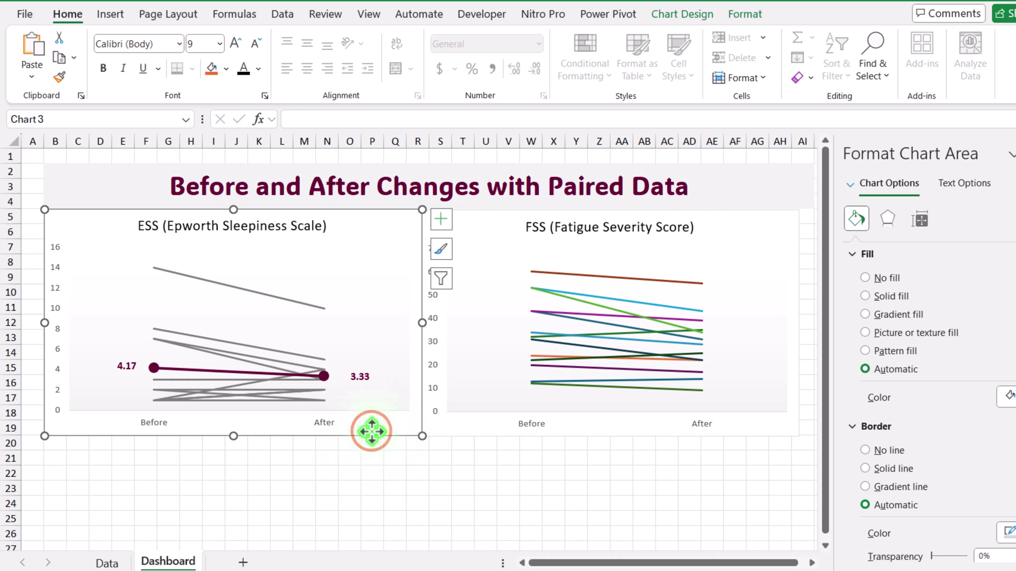
left_click(487, 223)
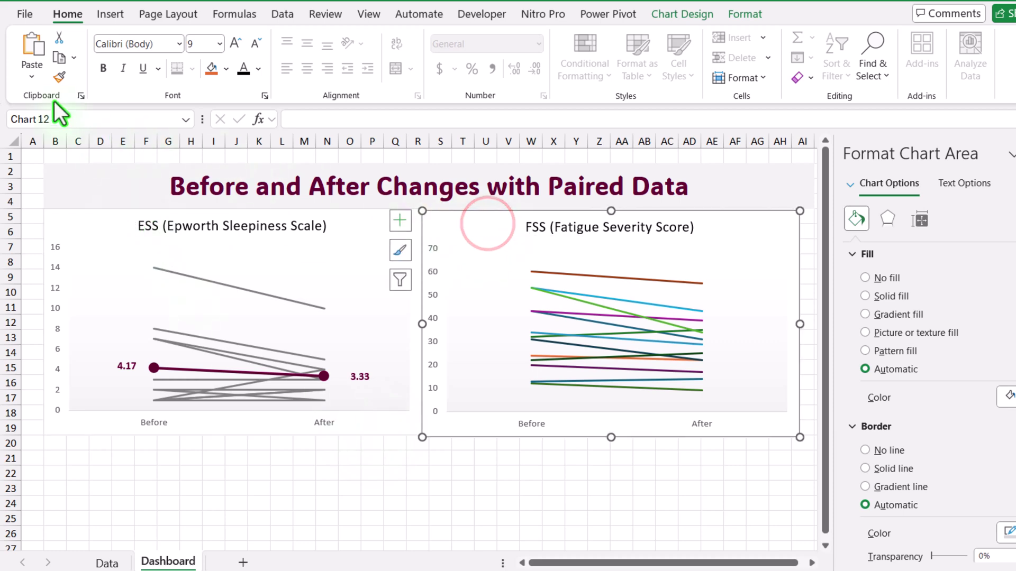
left_click(35, 77)
left_click(52, 149)
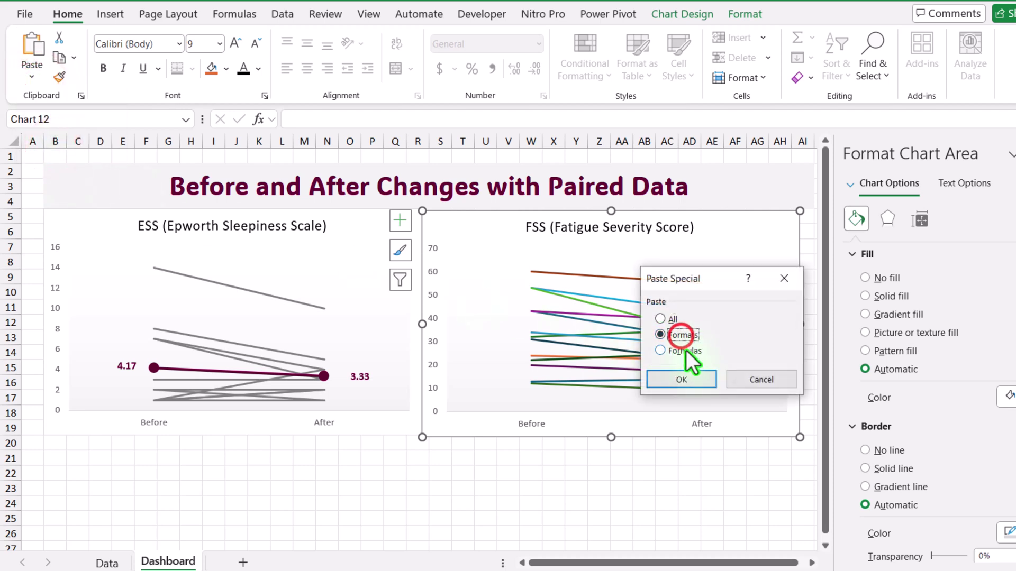
left_click(682, 379)
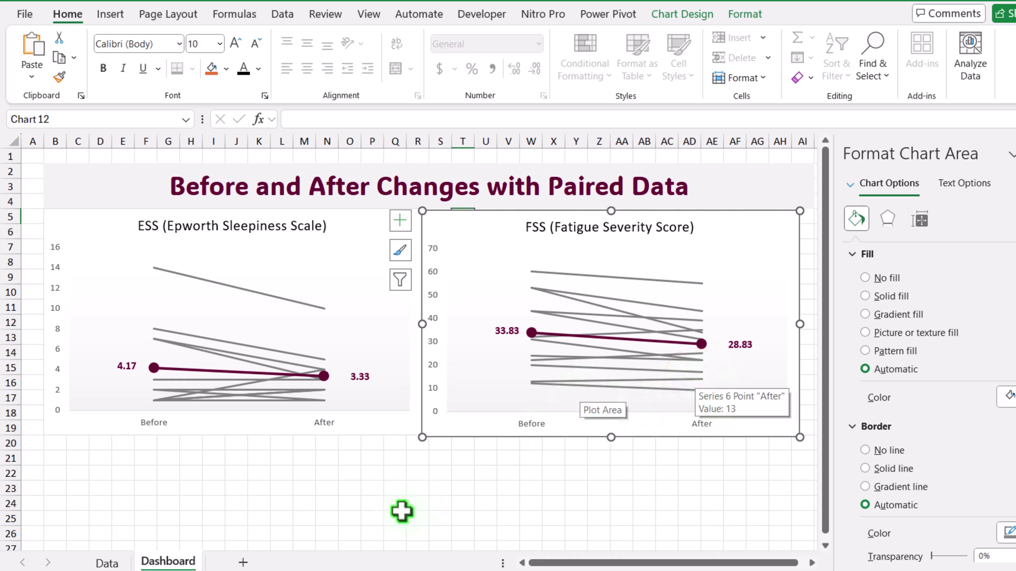
On the Data sheet, move the chart copy beside the tables and shift its range to PSS columns H2:I15.
left_click(106, 563)
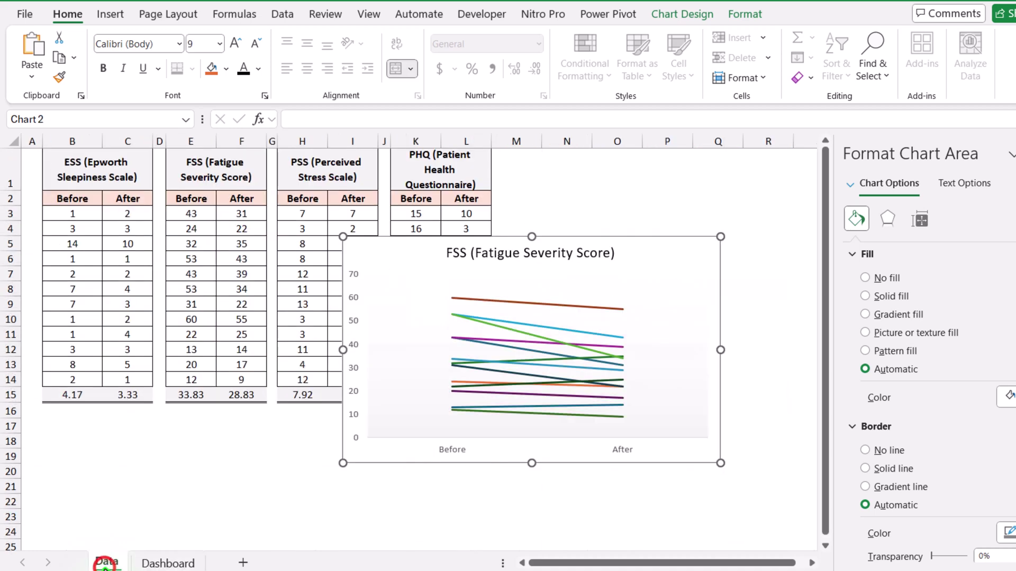
left_click_drag(368, 241, 527, 215)
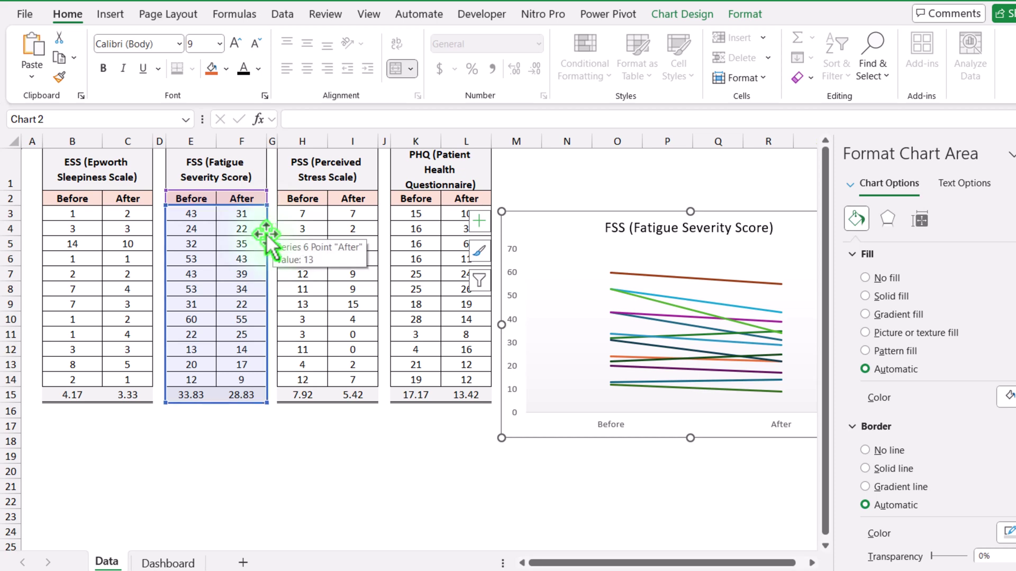
left_click_drag(271, 234, 344, 233)
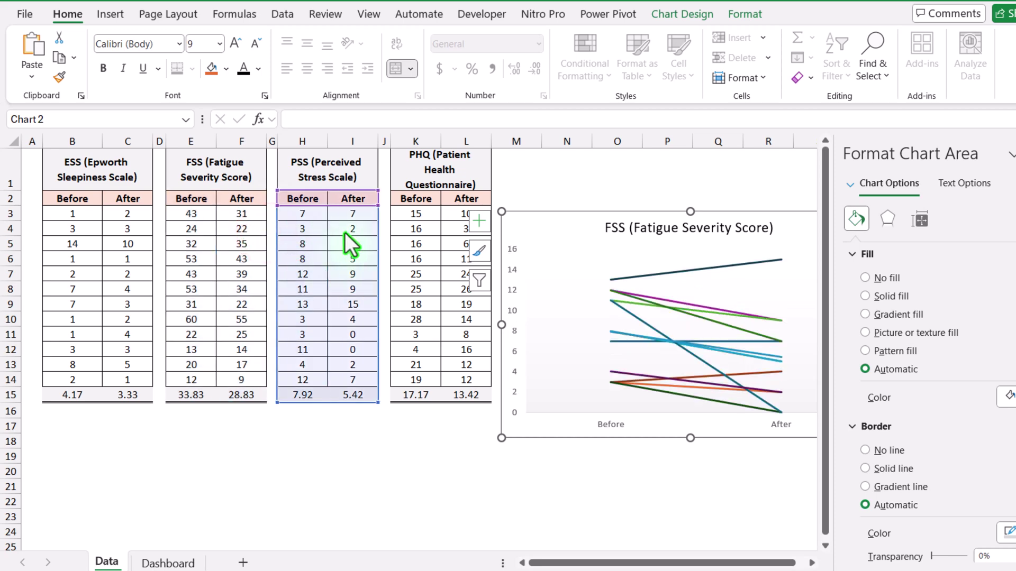
Retitle the chart 'PSS (Perceived Stress Scale)' from H1 and take the chart to the Dashboard.
left_click(355, 169)
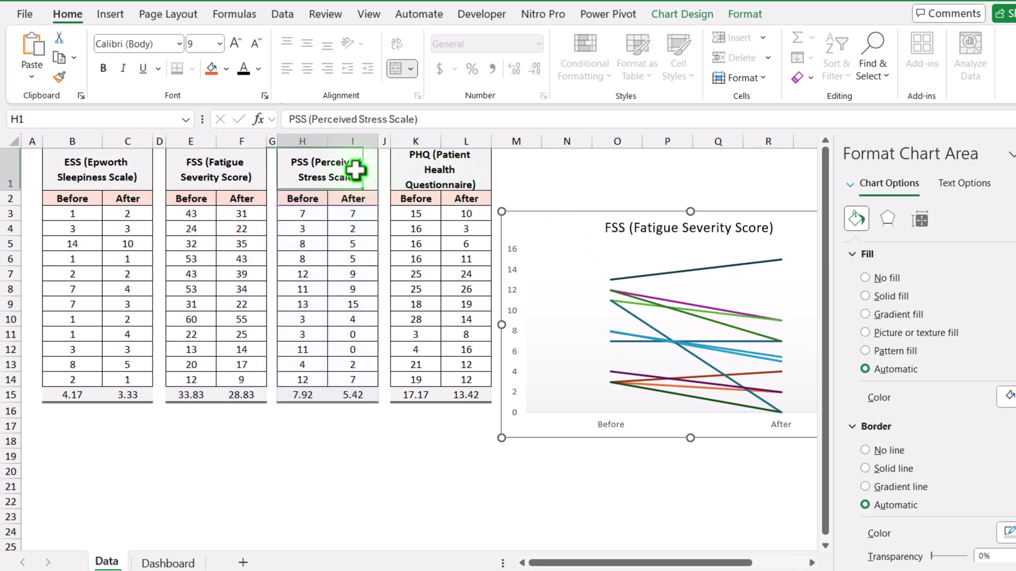
left_click_drag(438, 116, 250, 118)
key("ctrl+c")
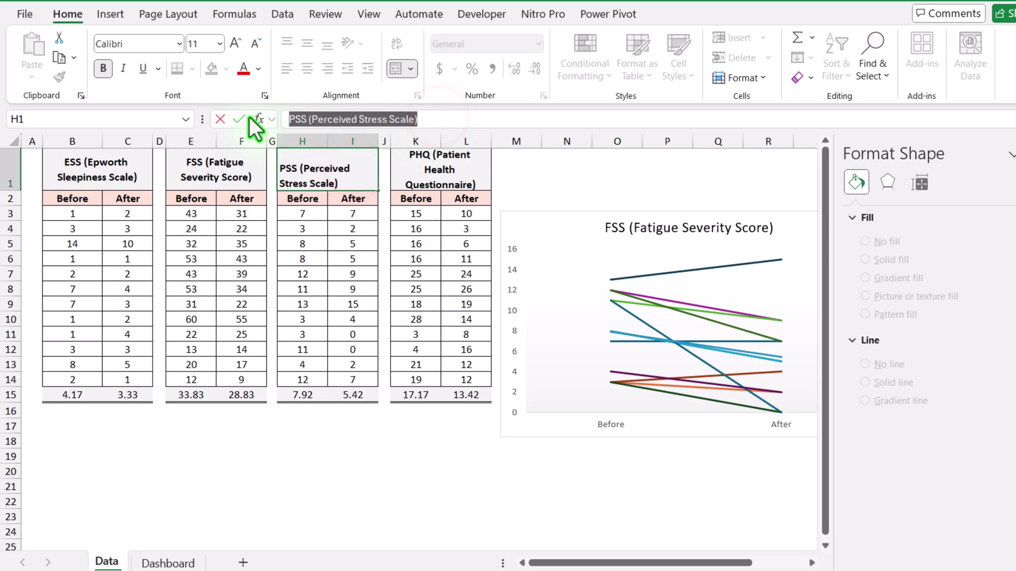
key("Escape")
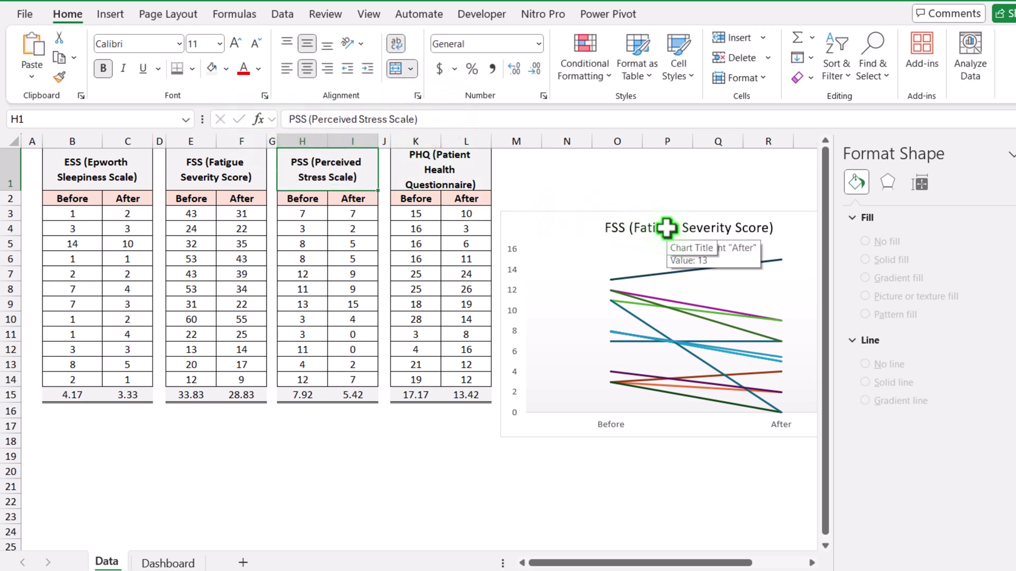
left_click(666, 228)
left_click(666, 229)
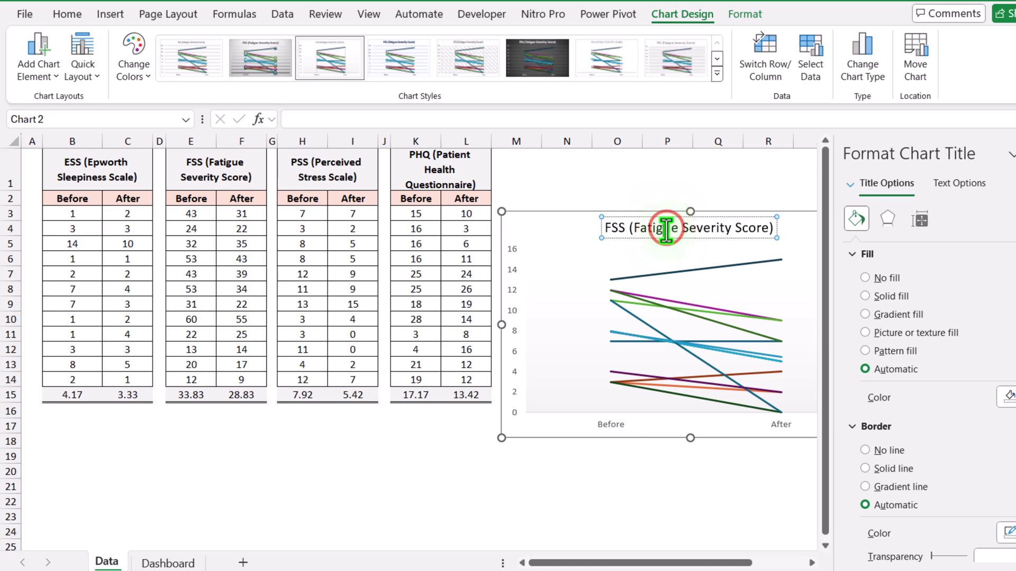
key("ctrl+a")
key("ctrl+v")
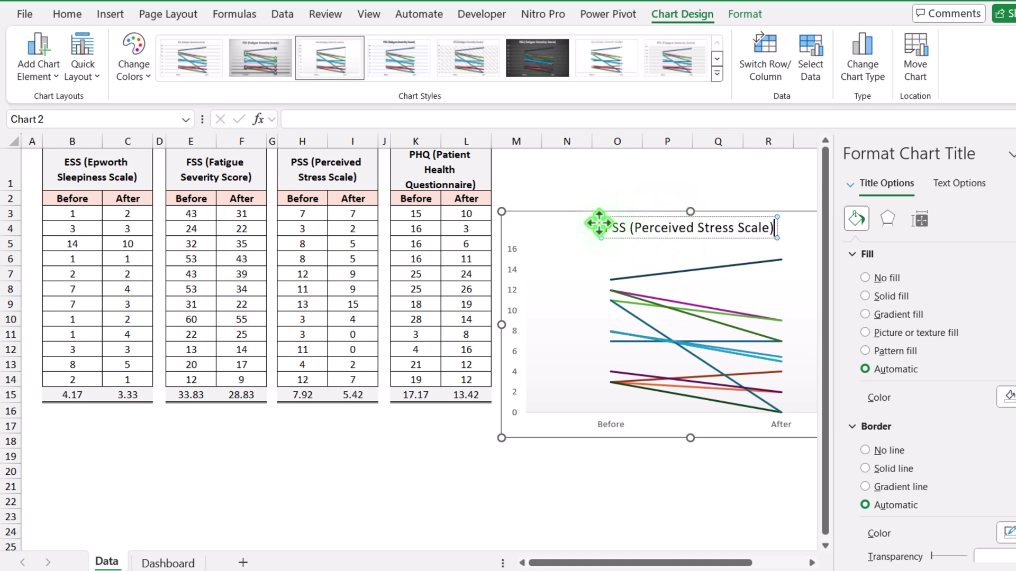
left_click(573, 210)
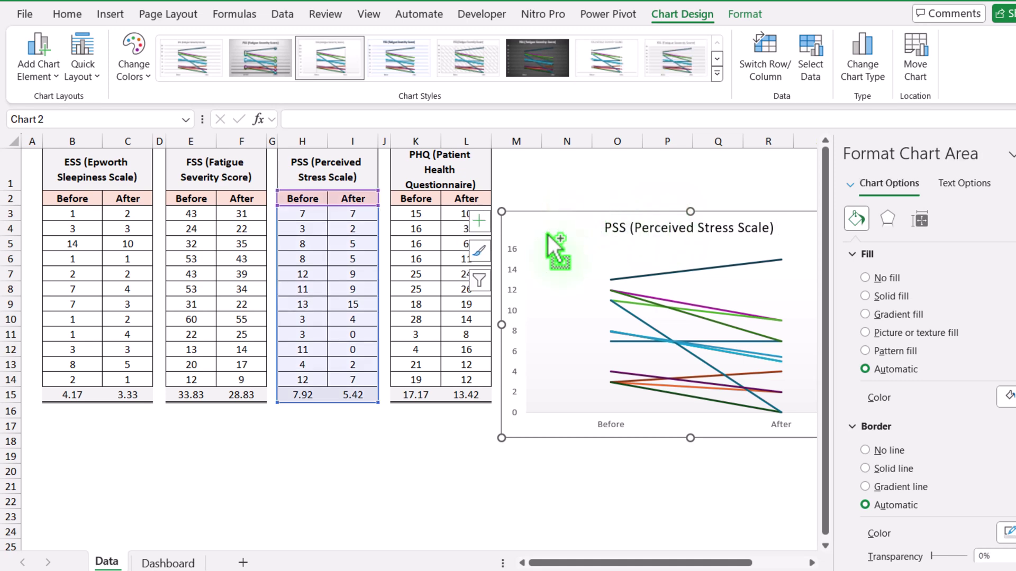
left_click(185, 566)
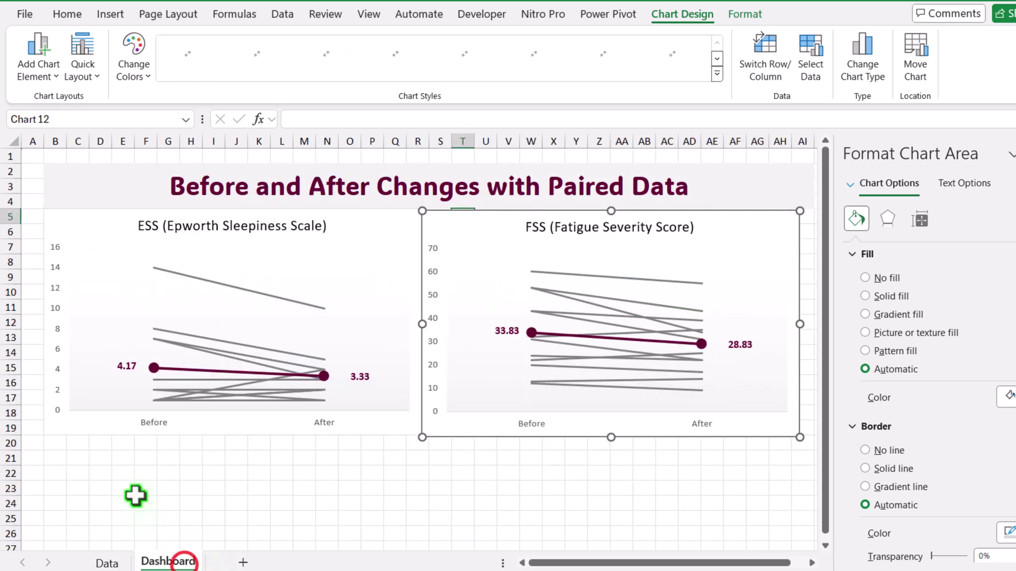
Paste the PSS chart at B20 below ESS, then copy the ESS chart.
left_click(57, 447)
key("ctrl+v")
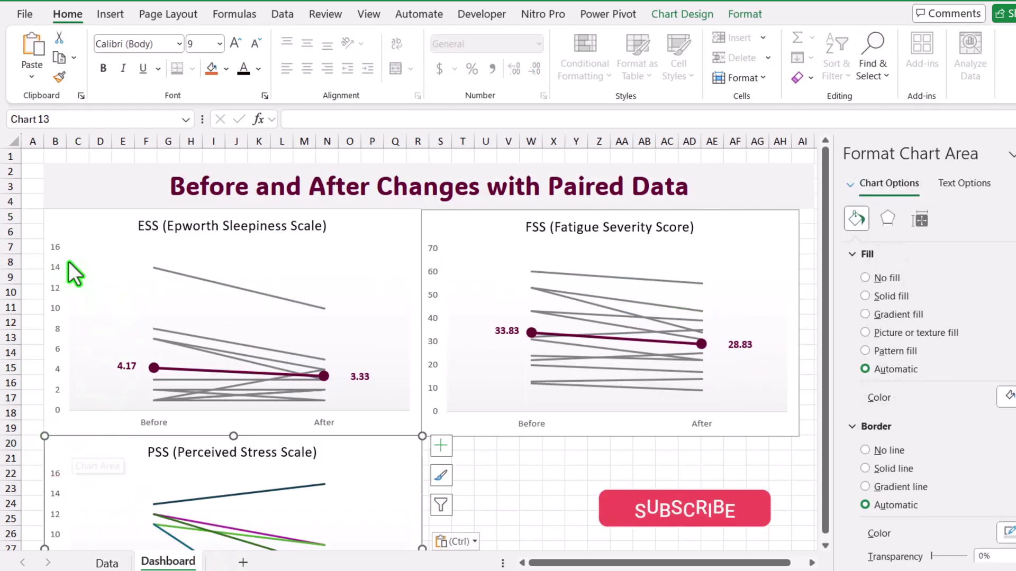
left_click(77, 217)
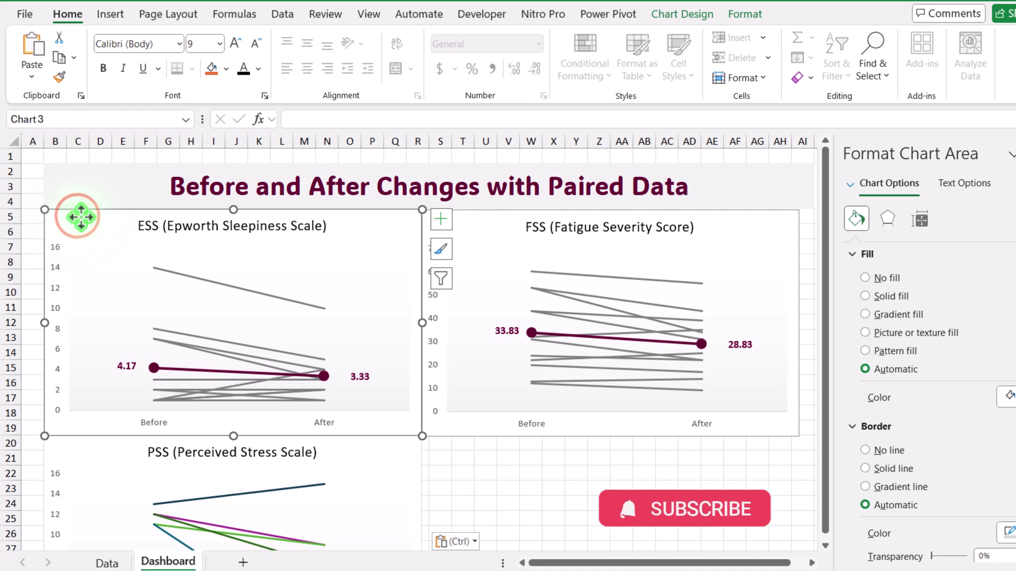
left_click(87, 449)
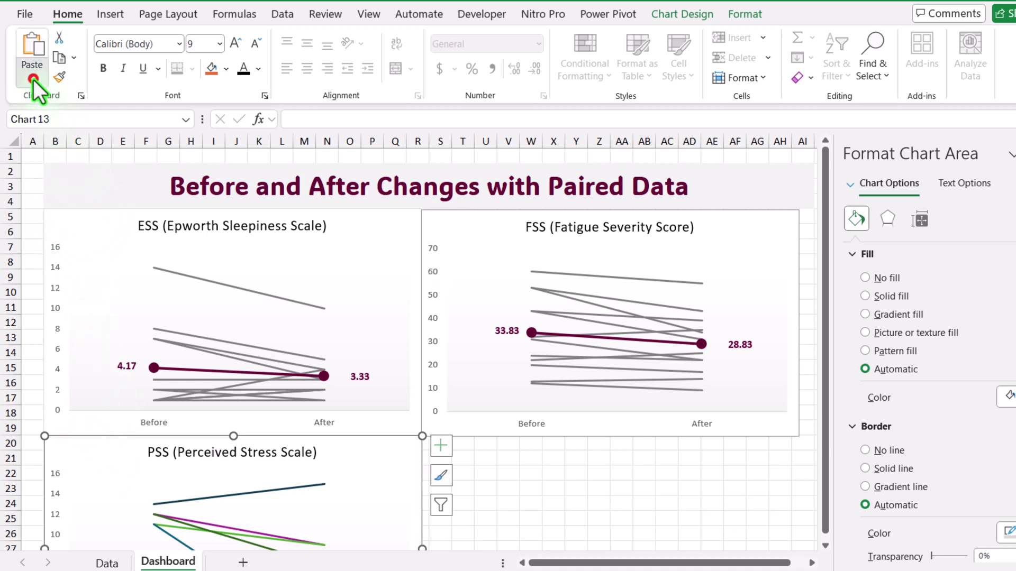
Paste formats only onto PSS: grey lines, maroon average 7.92 to 5.42; return to Data.
left_click(33, 80)
left_click(53, 146)
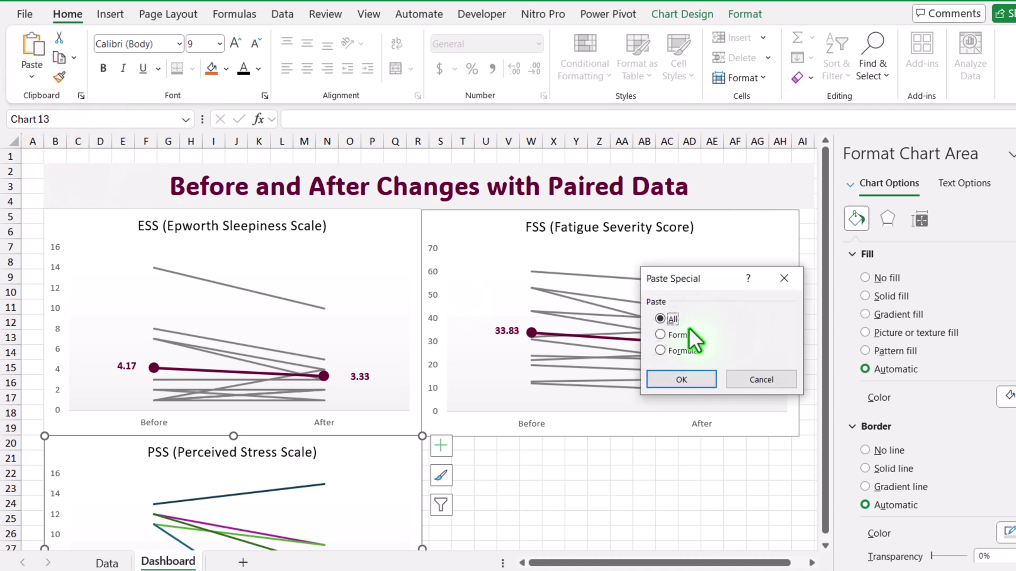
left_click(687, 338)
left_click(691, 380)
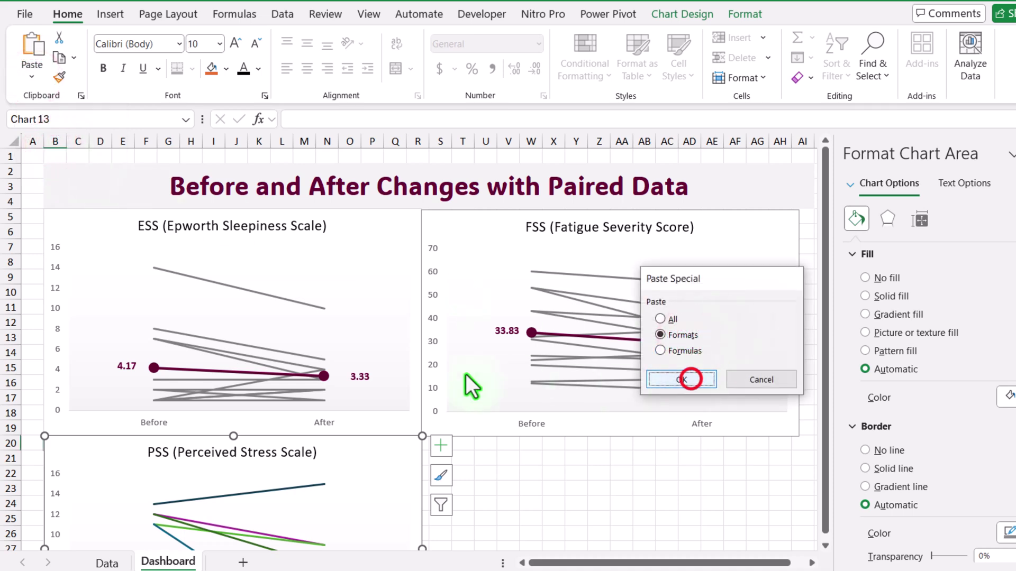
scroll(329, 387, "down", 3)
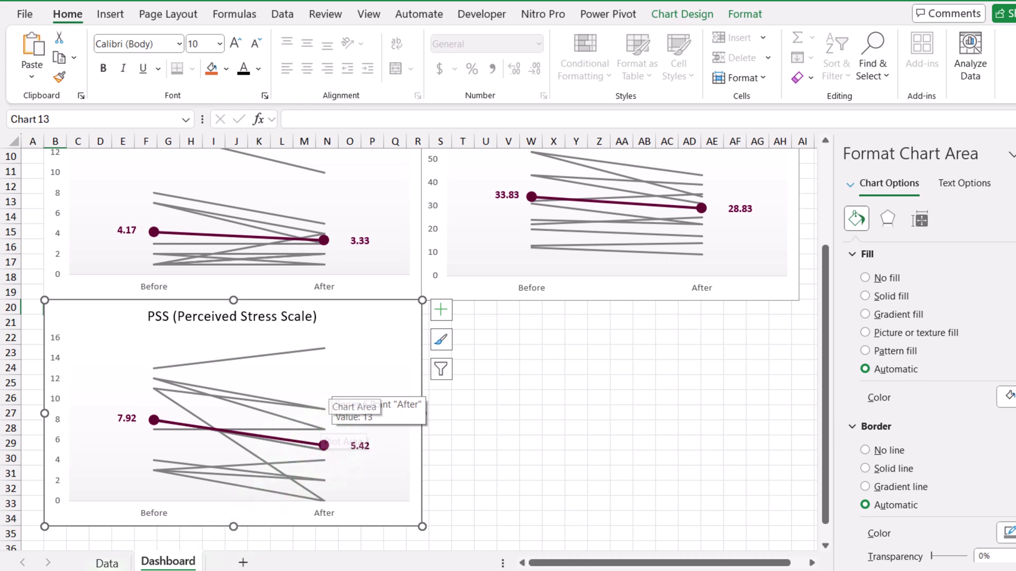
left_click(100, 564)
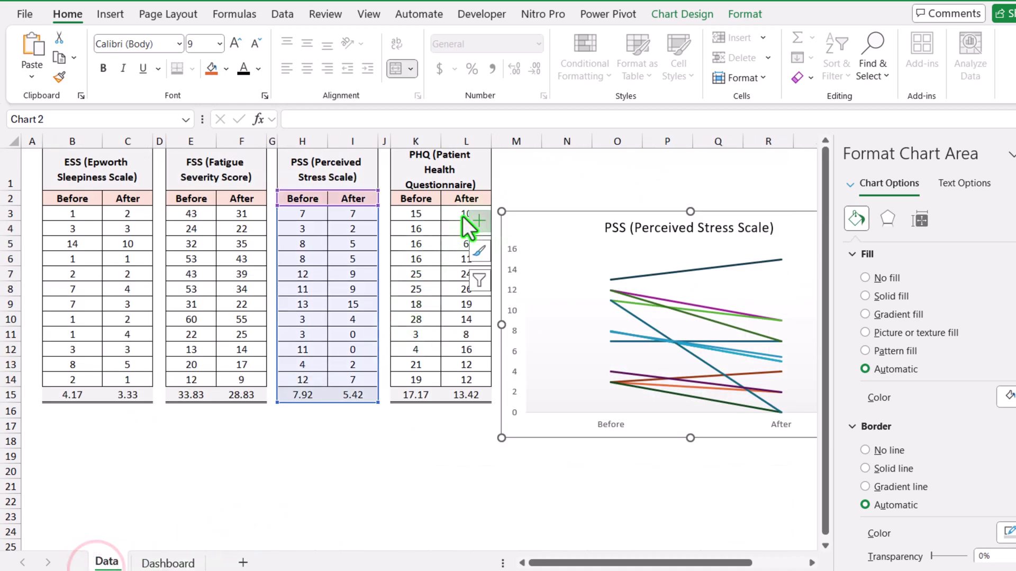
Shift the chart to PHQ columns K2:L15 and retitle it 'PHQ (Patient Health Questionnaire)'.
left_click_drag(378, 231, 449, 229)
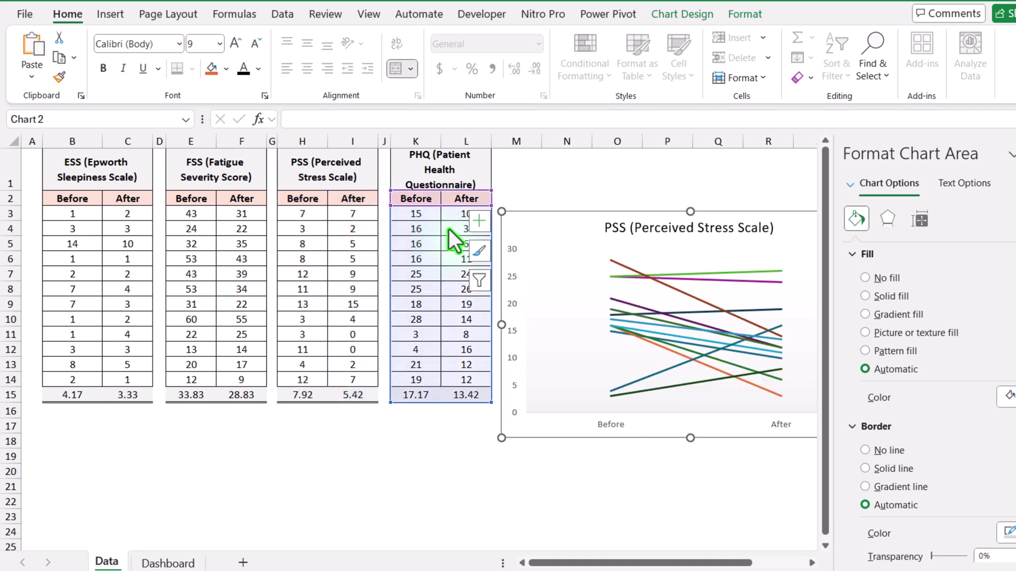
left_click(456, 172)
left_click_drag(475, 120, 210, 118)
key("ctrl+c")
left_click(650, 227)
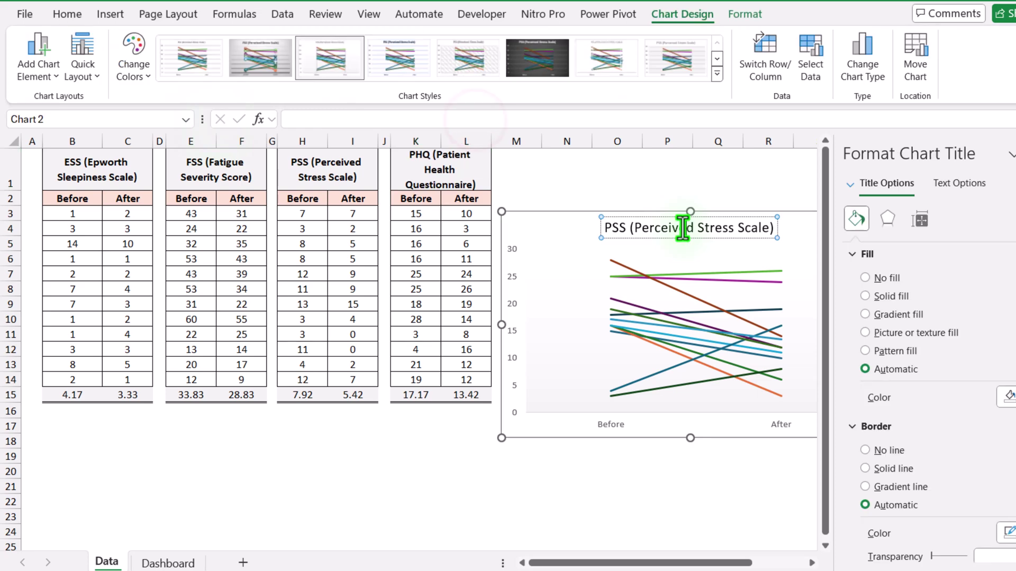
double_click(685, 228)
triple_click(682, 227)
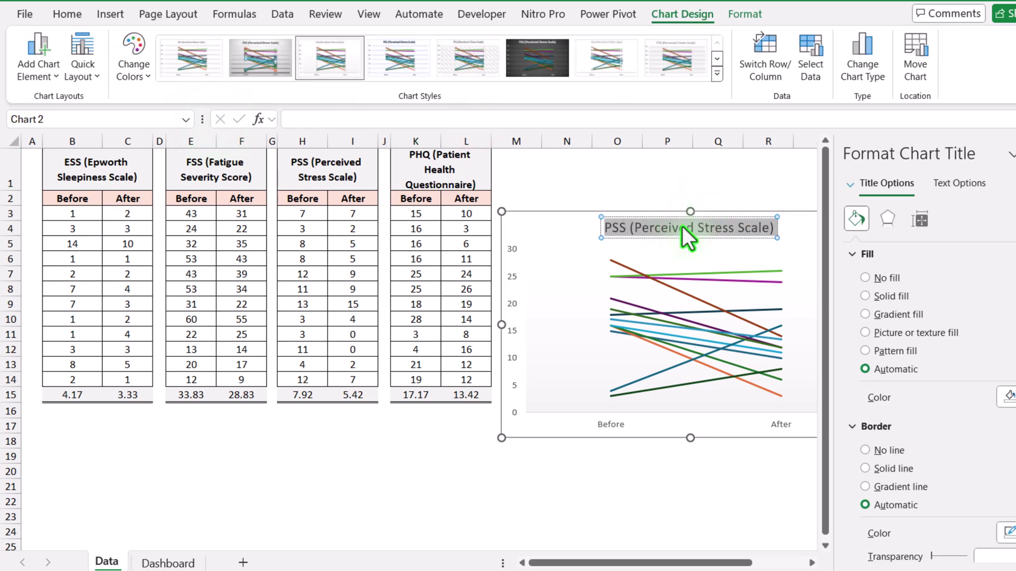
key("ctrl+v")
left_click(554, 210)
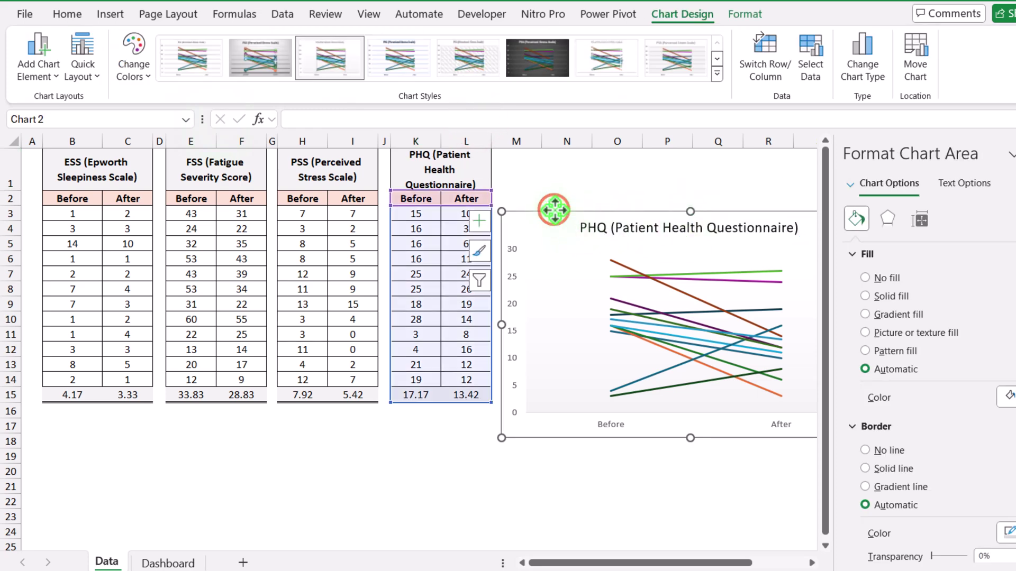
Paste the PHQ chart at V22 on the Dashboard and move it beside PSS, under FSS.
left_click(168, 562)
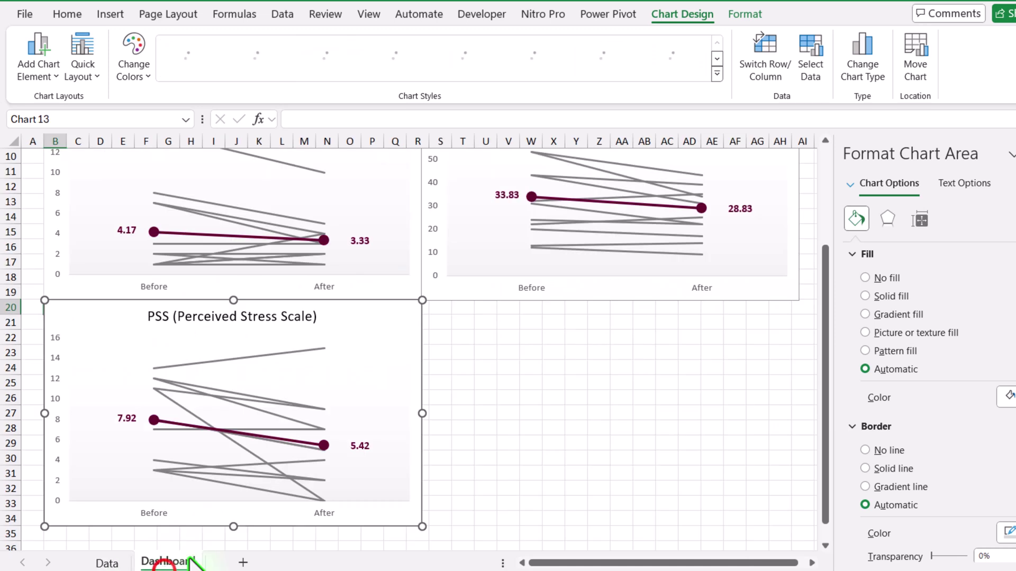
left_click(500, 333)
key("ctrl+v")
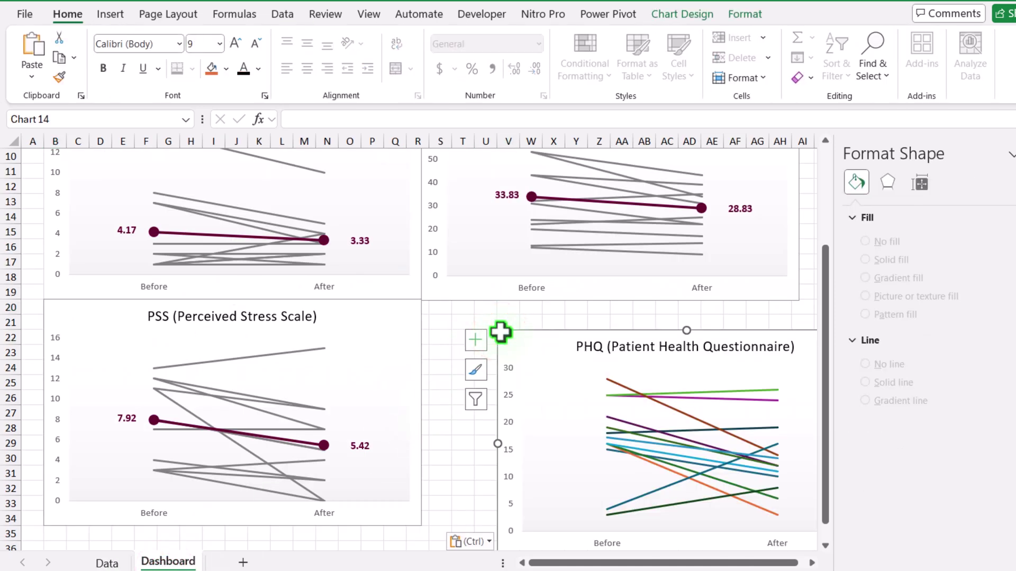
left_click_drag(516, 328, 454, 295)
Paste the FSS chart's formats onto PHQ: grey lines, maroon average 17.17 to 13.42.
left_click(448, 287)
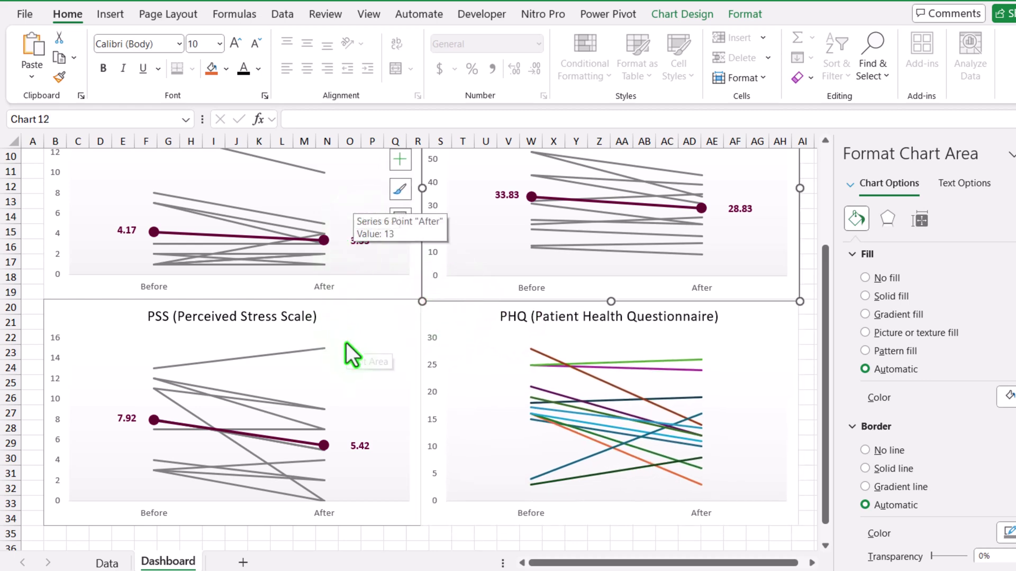
left_click(447, 314)
key("ctrl+alt+v")
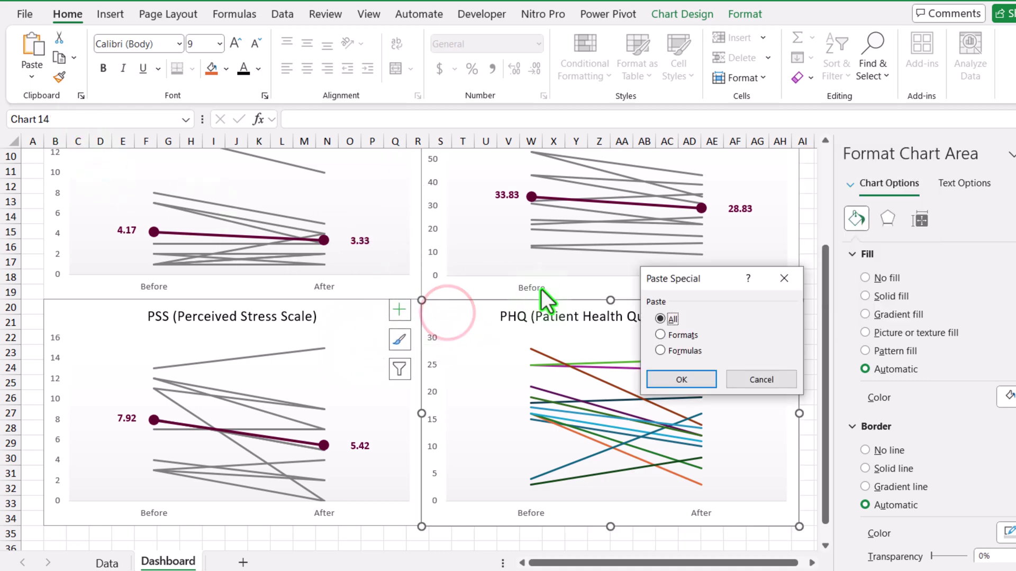
left_click(665, 335)
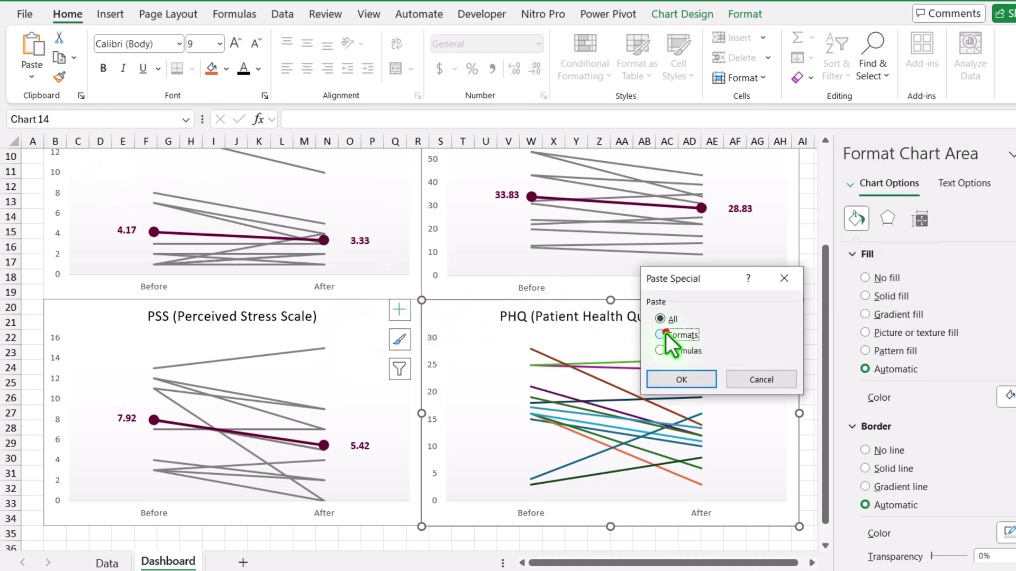
left_click(681, 379)
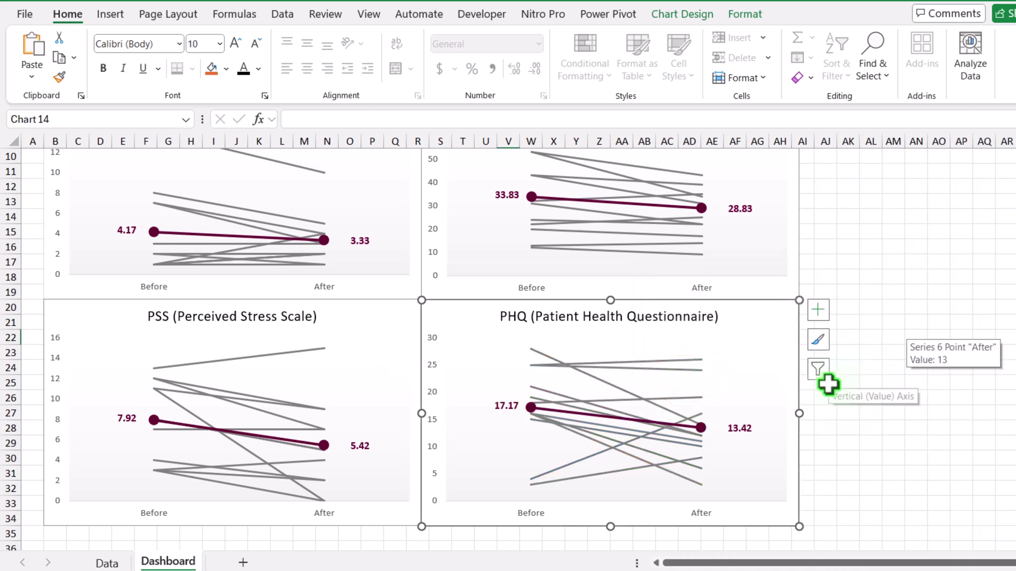